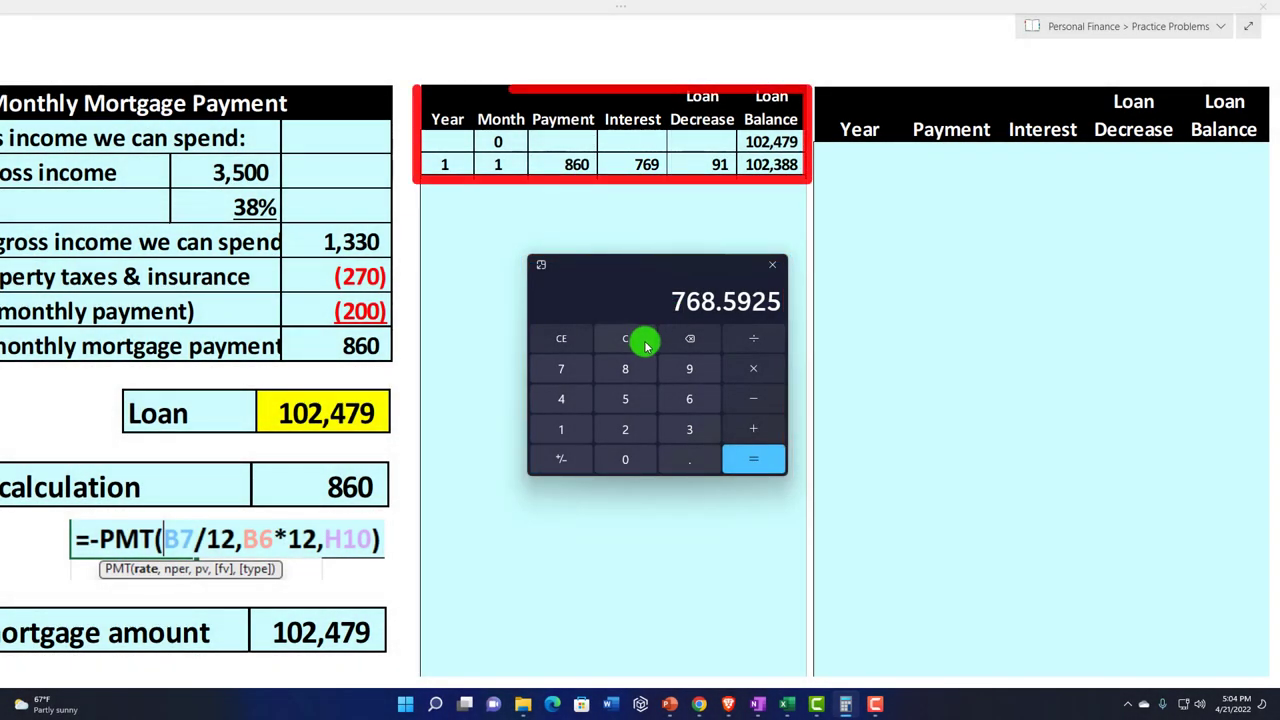
Step: Recompute the month 1 remaining loan balance in Calculator, then reposition the window over the table
{"action": "left_click", "coordinate": [645, 343]}
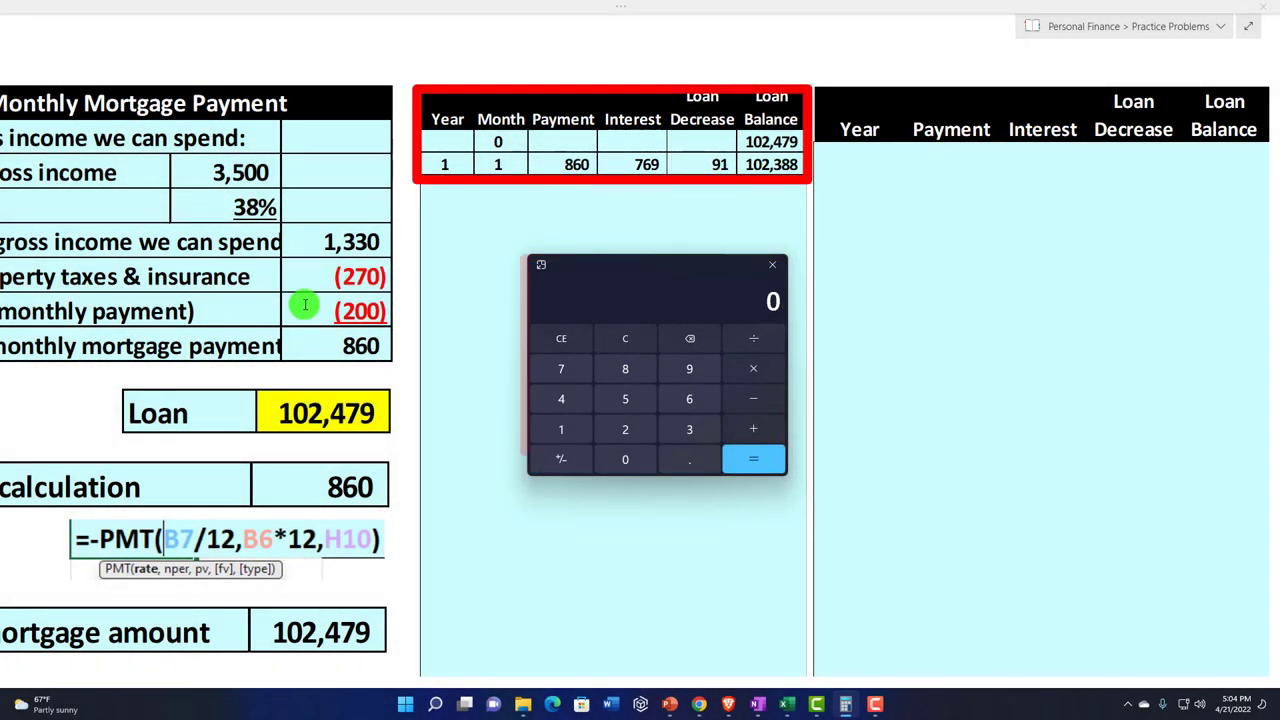
{"action": "type", "text": "80"}
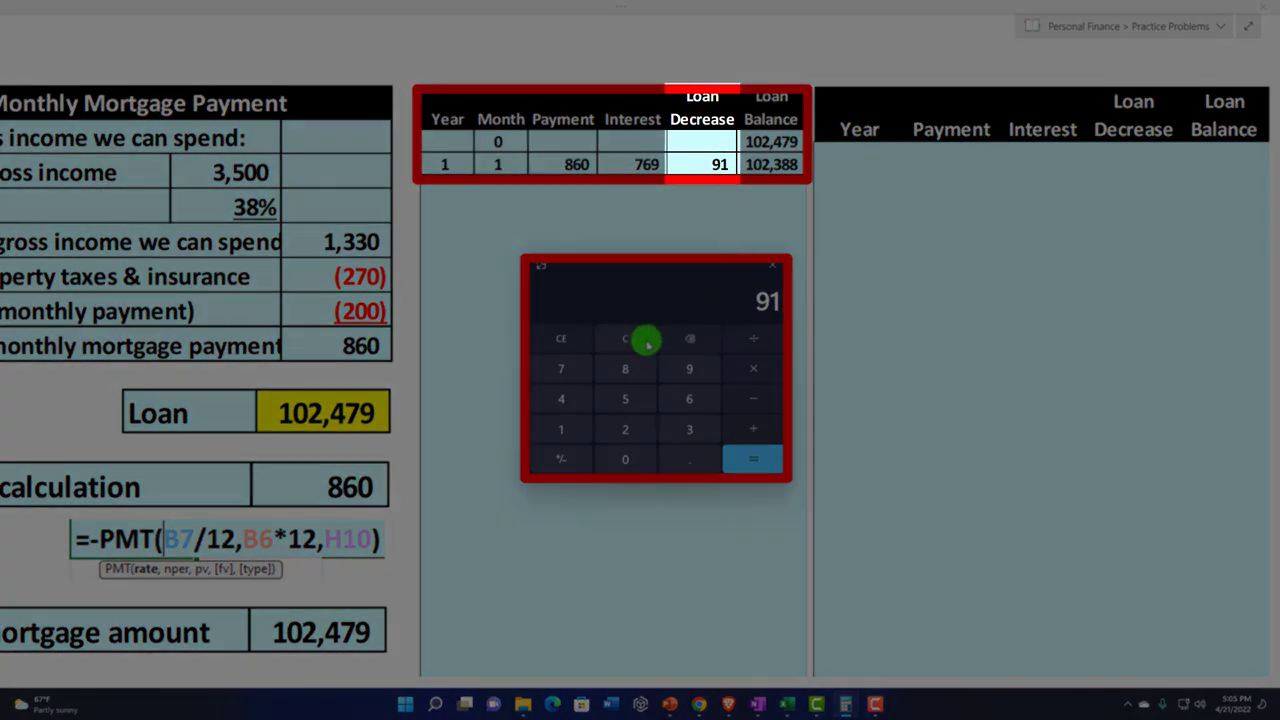
{"action": "left_click", "coordinate": [645, 343]}
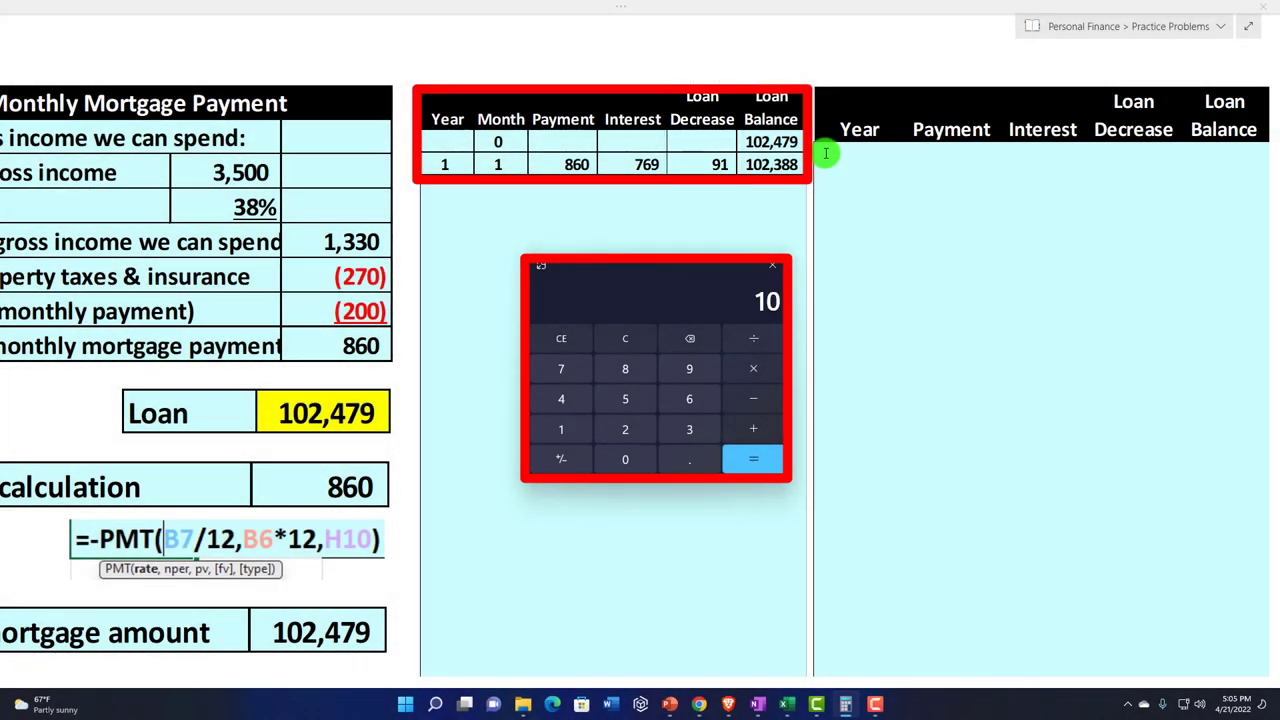
{"action": "type", "text": "241"}
{"action": "key", "text": "Return"}
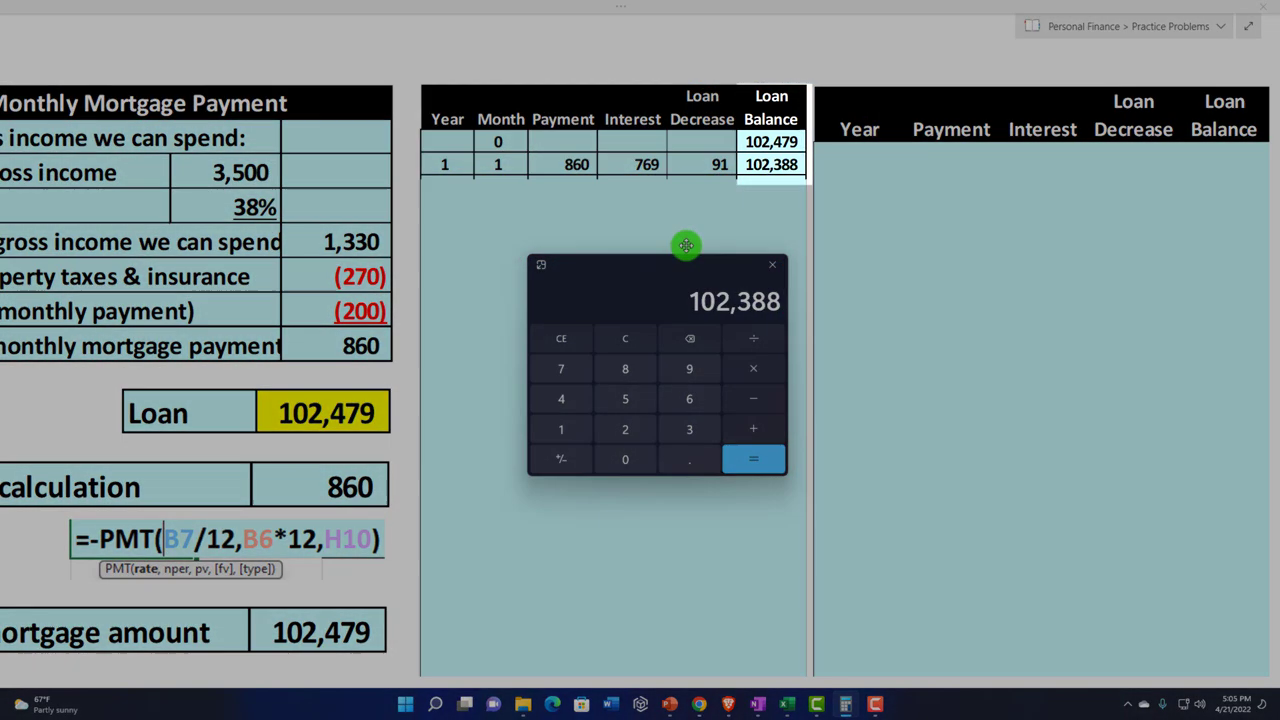
{"action": "left_click_drag", "start_coordinate": [660, 264], "coordinate": [944, 256]}
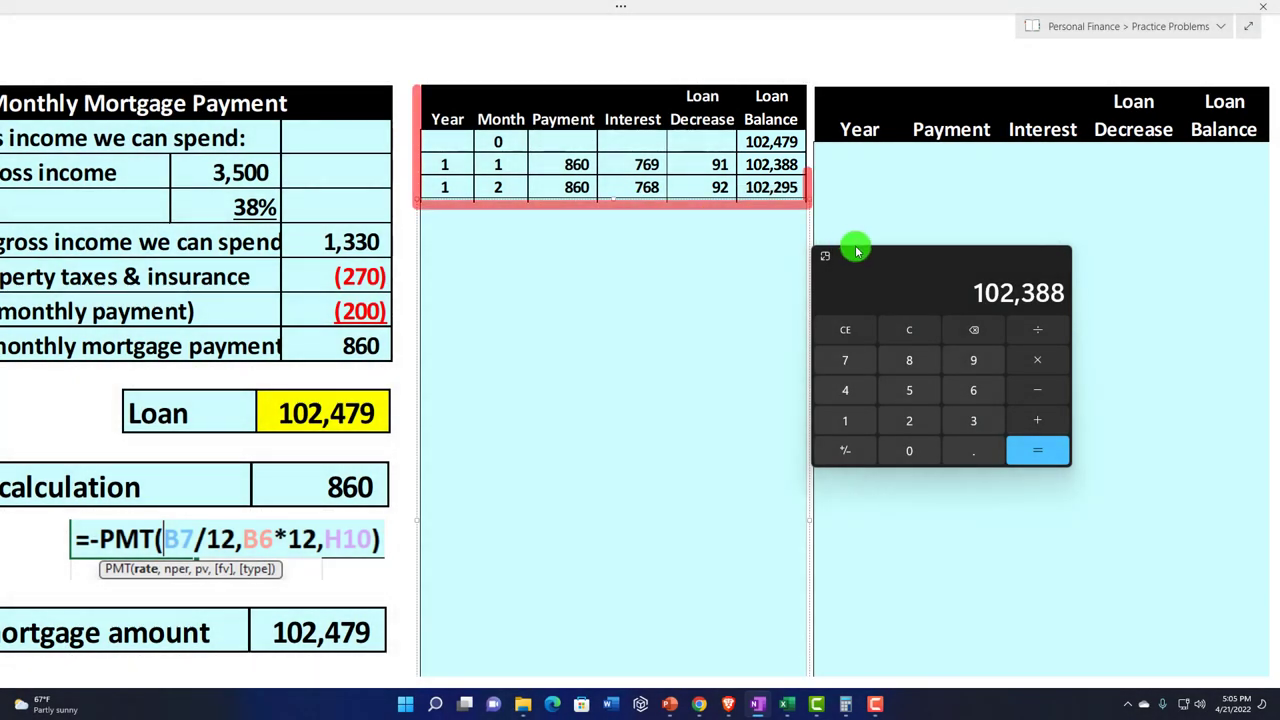
{"action": "left_click_drag", "start_coordinate": [921, 257], "coordinate": [627, 262]}
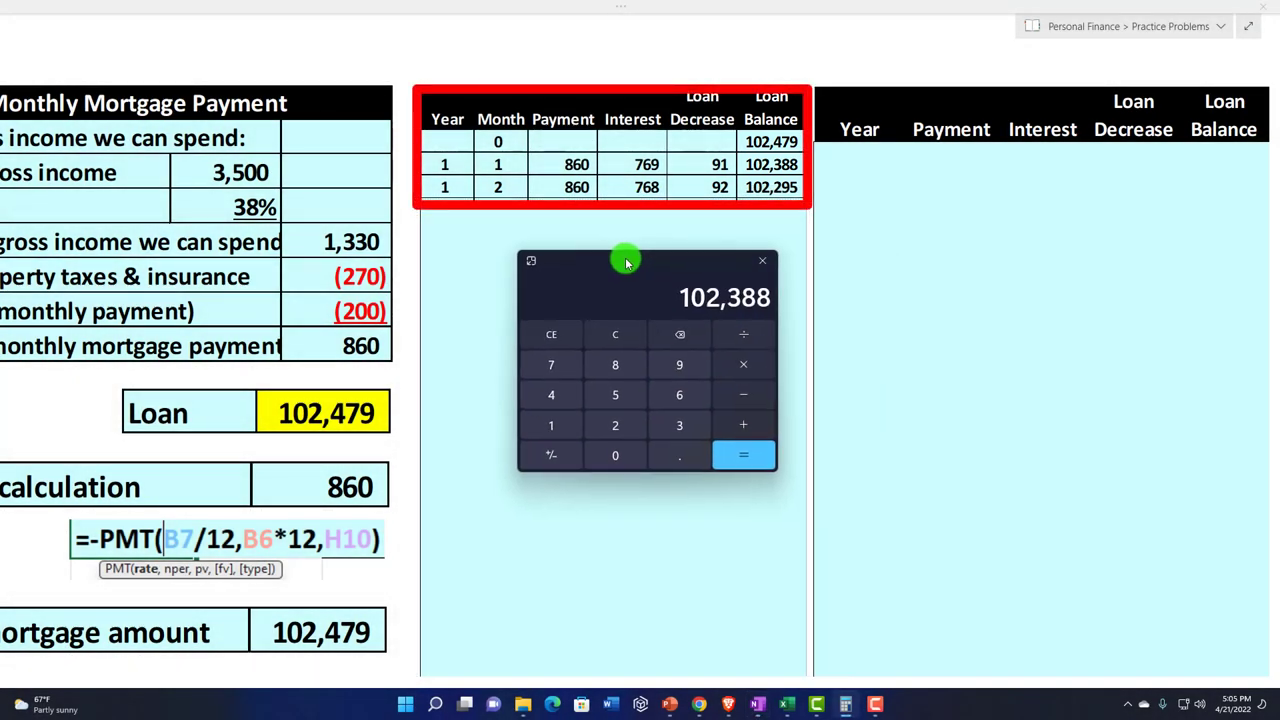
Step: Calculate month 2 interest on 102,388, the 860 payment's decrease, and the new balance
{"action": "left_click", "coordinate": [625, 333]}
{"action": "type", "text": "10"}
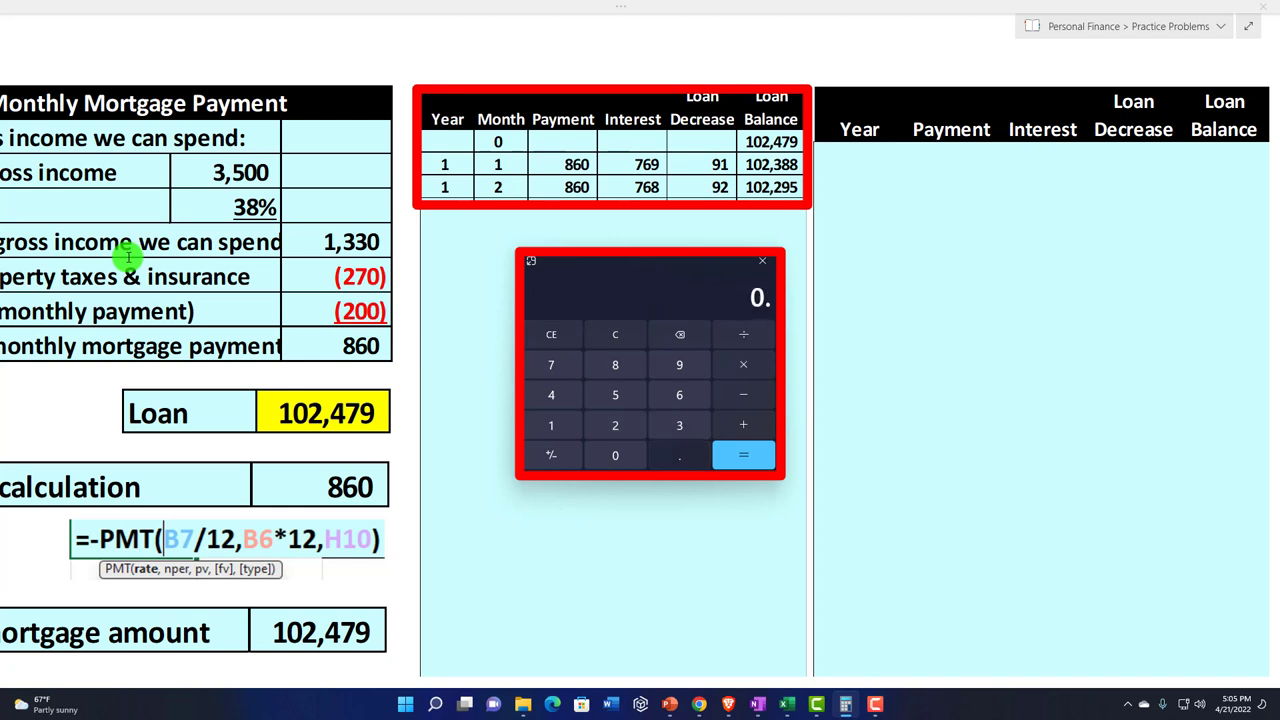
{"action": "key", "text": "Return"}
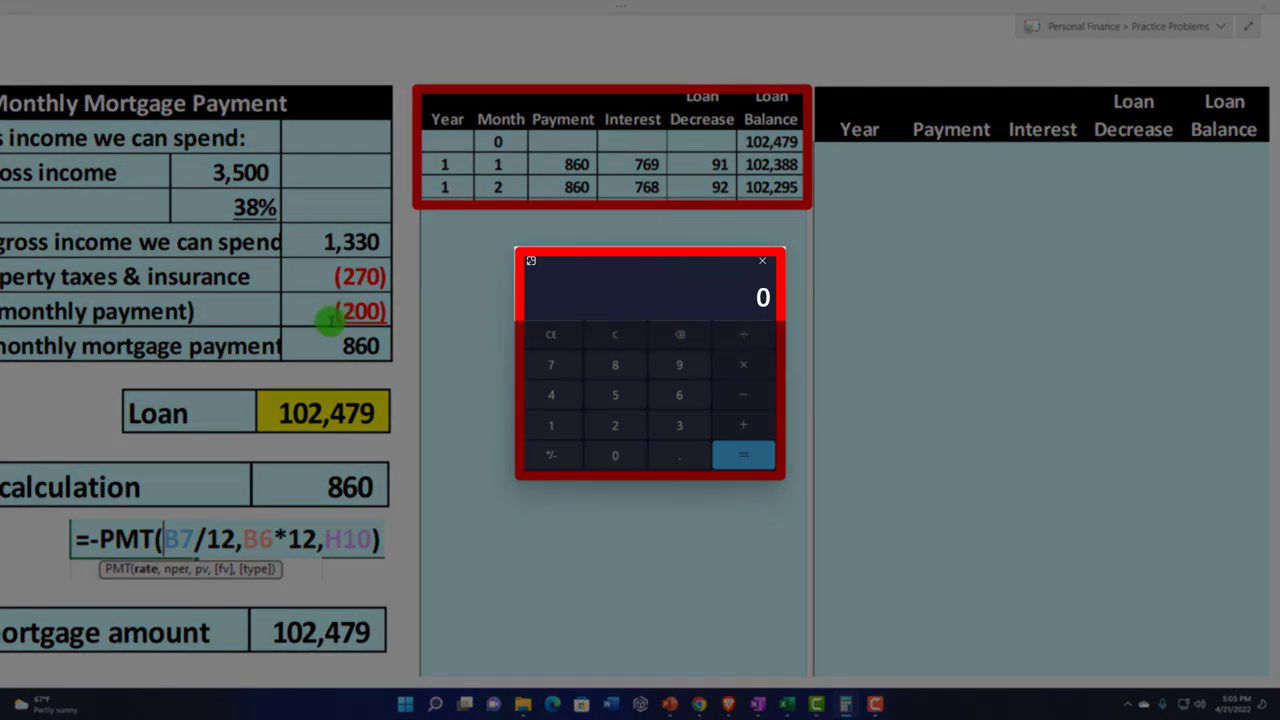
{"action": "type", "text": "860"}
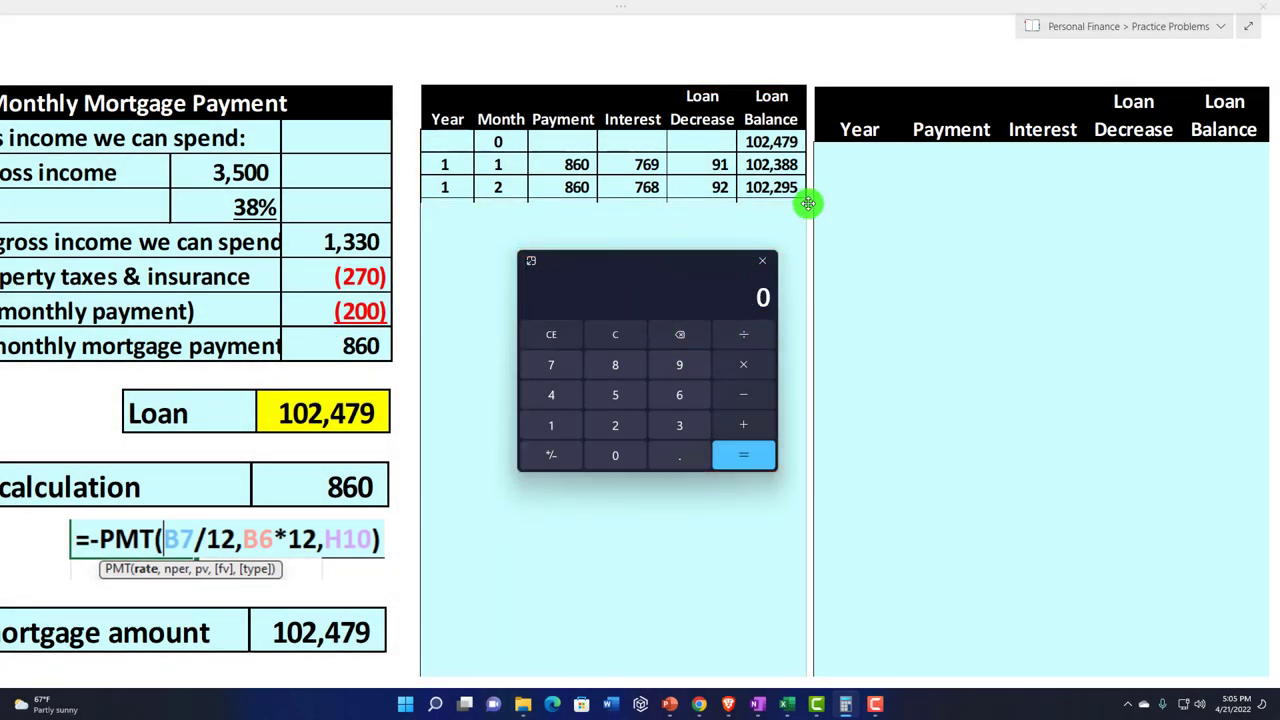
{"action": "type", "text": "10"}
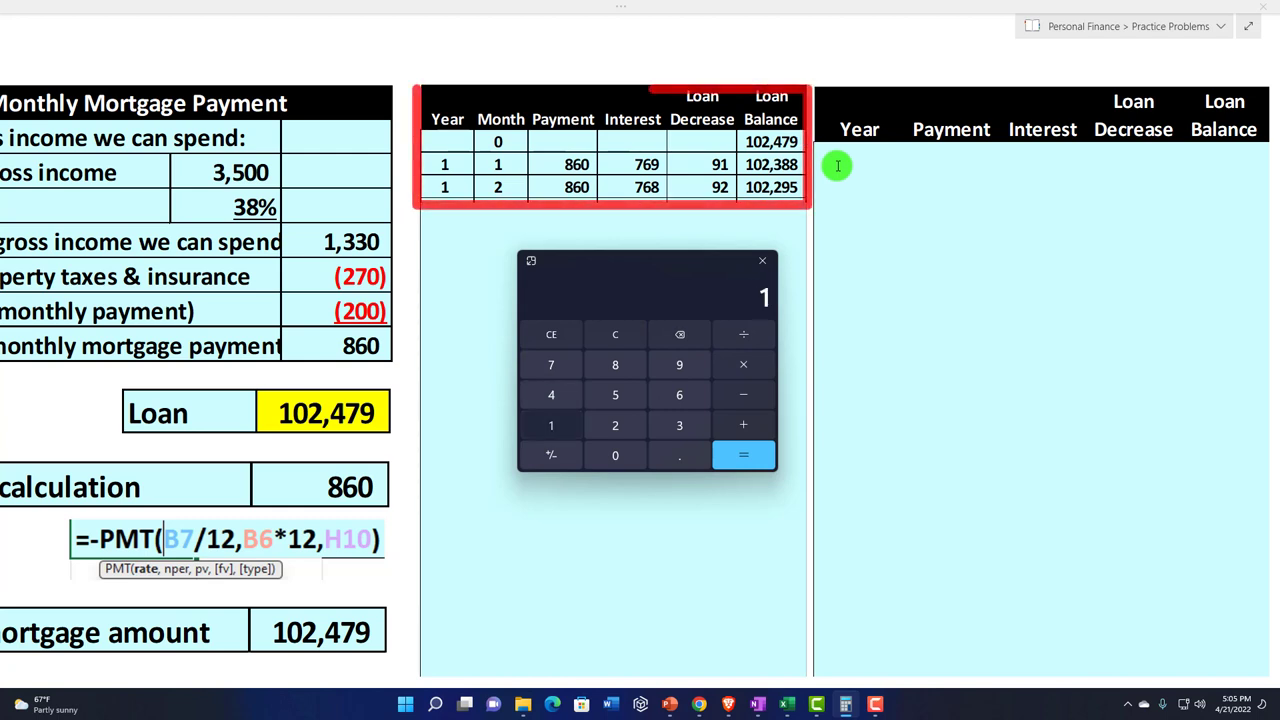
{"action": "key", "text": "BackSpace"}
{"action": "key", "text": "BackSpace"}
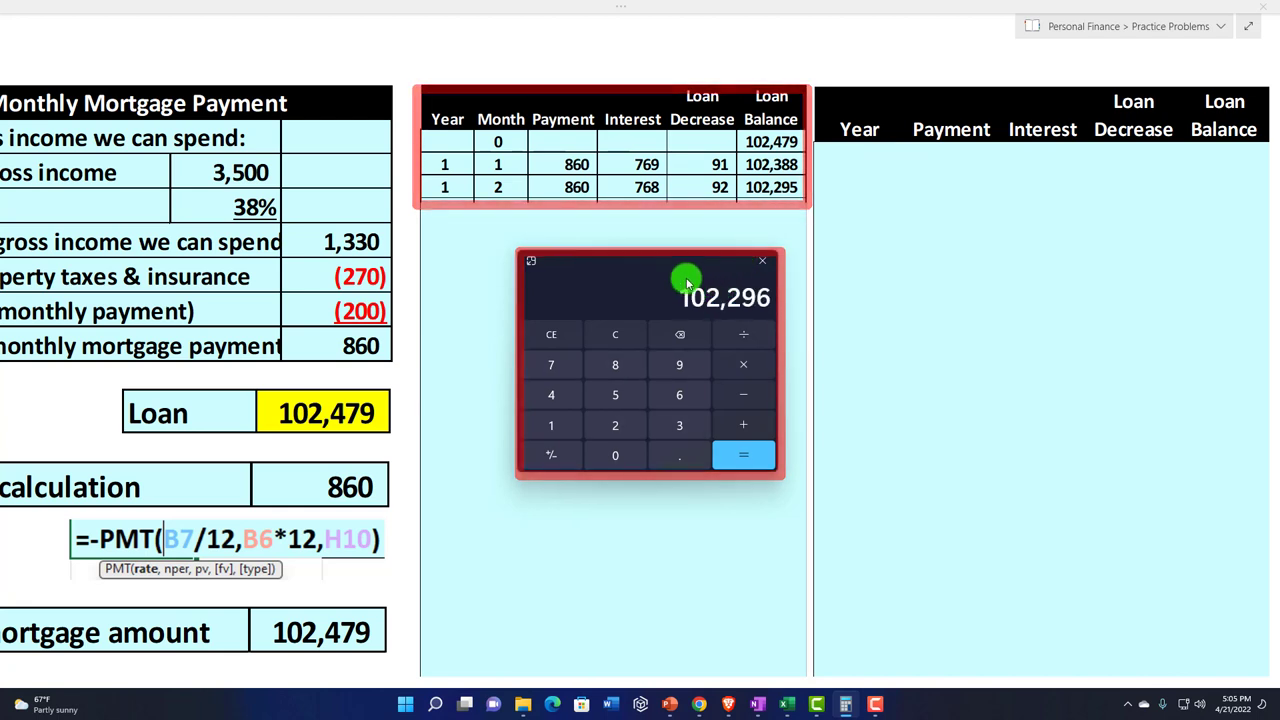
{"action": "left_click_drag", "start_coordinate": [665, 268], "coordinate": [1279, 300]}
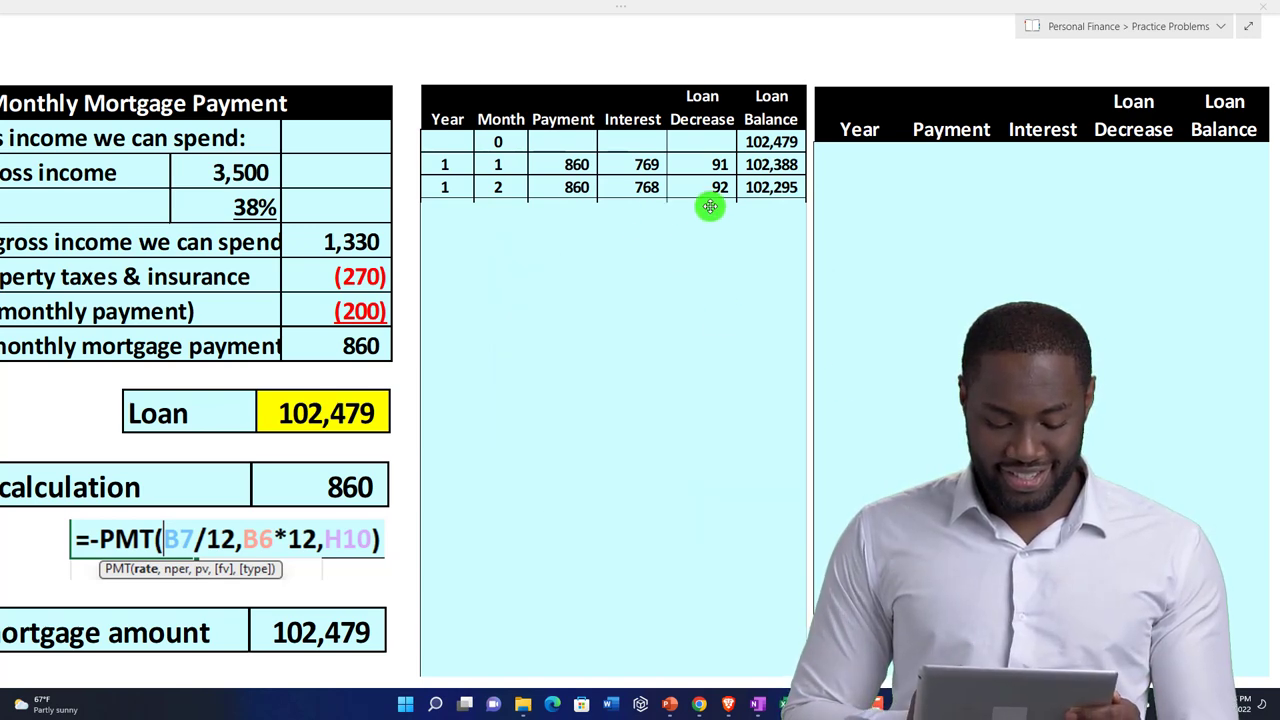
Step: Scroll the amortization table to month 300 with zero balance, then return to the top
{"action": "left_click", "coordinate": [635, 223]}
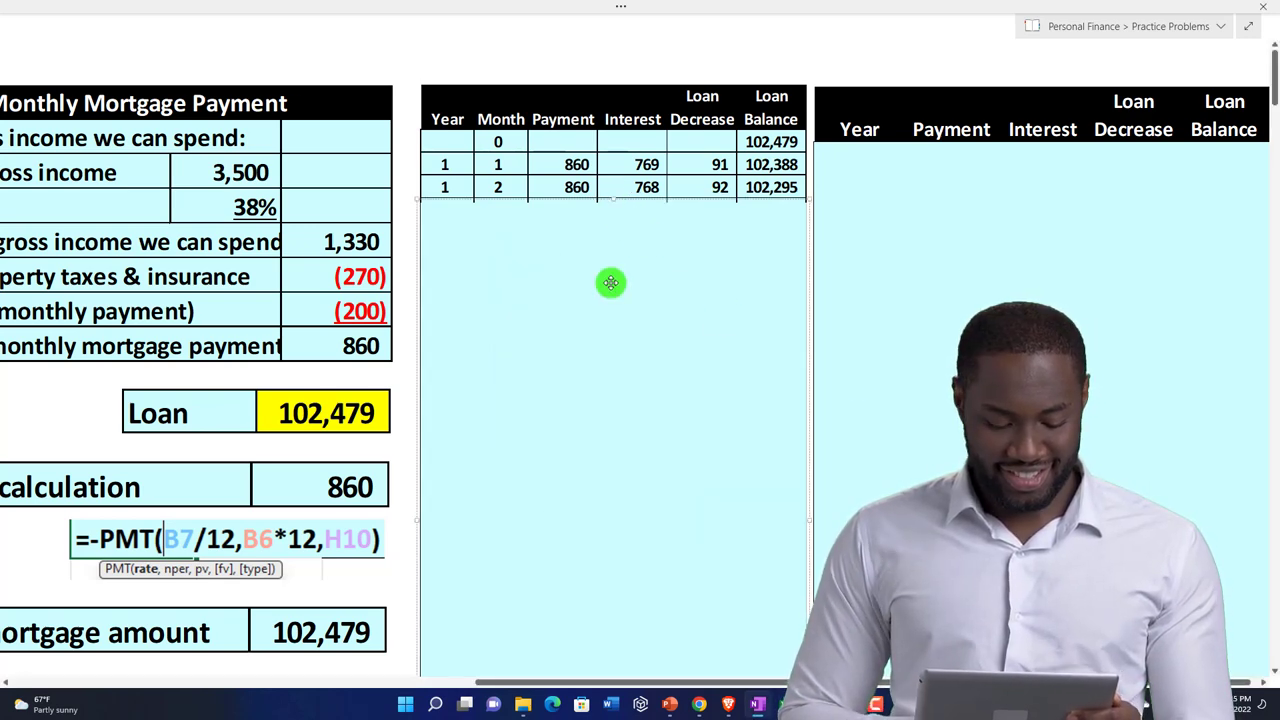
{"action": "scroll", "coordinate": [623, 334], "scroll_direction": "down", "scroll_amount": 5}
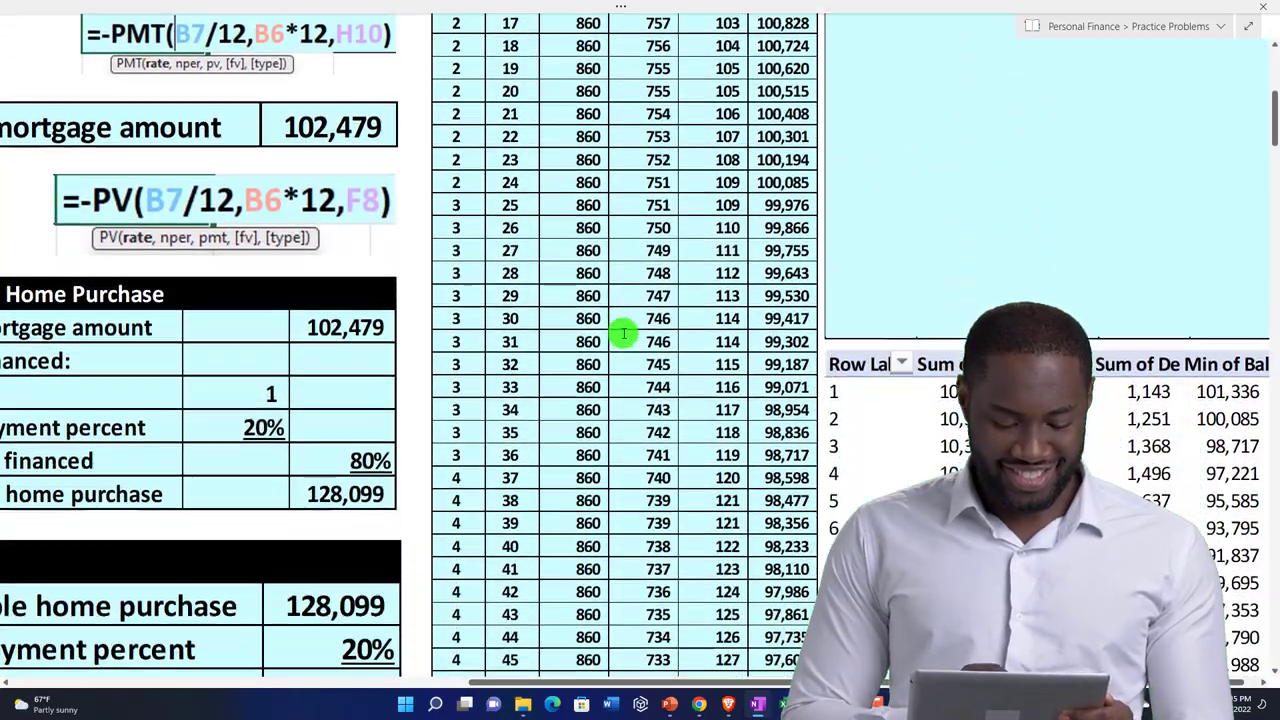
{"action": "scroll", "coordinate": [623, 334], "scroll_direction": "down", "scroll_amount": 9}
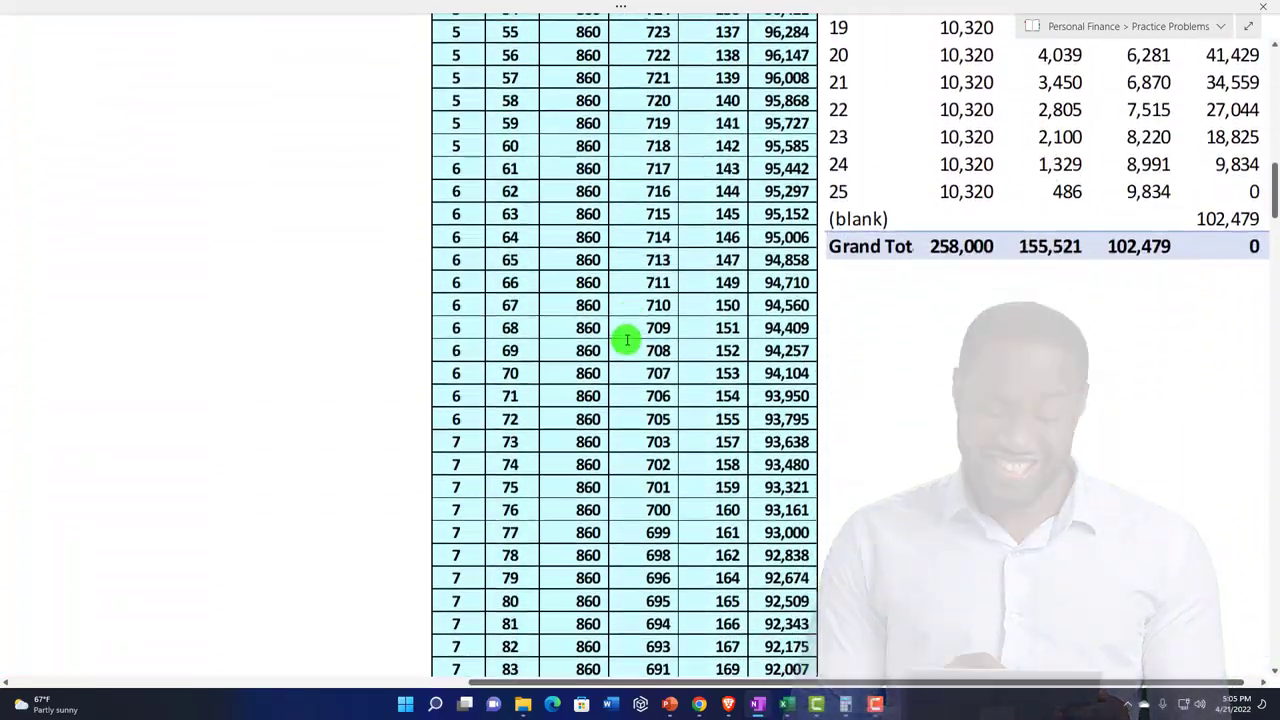
{"action": "scroll", "coordinate": [627, 340], "scroll_direction": "down", "scroll_amount": 12}
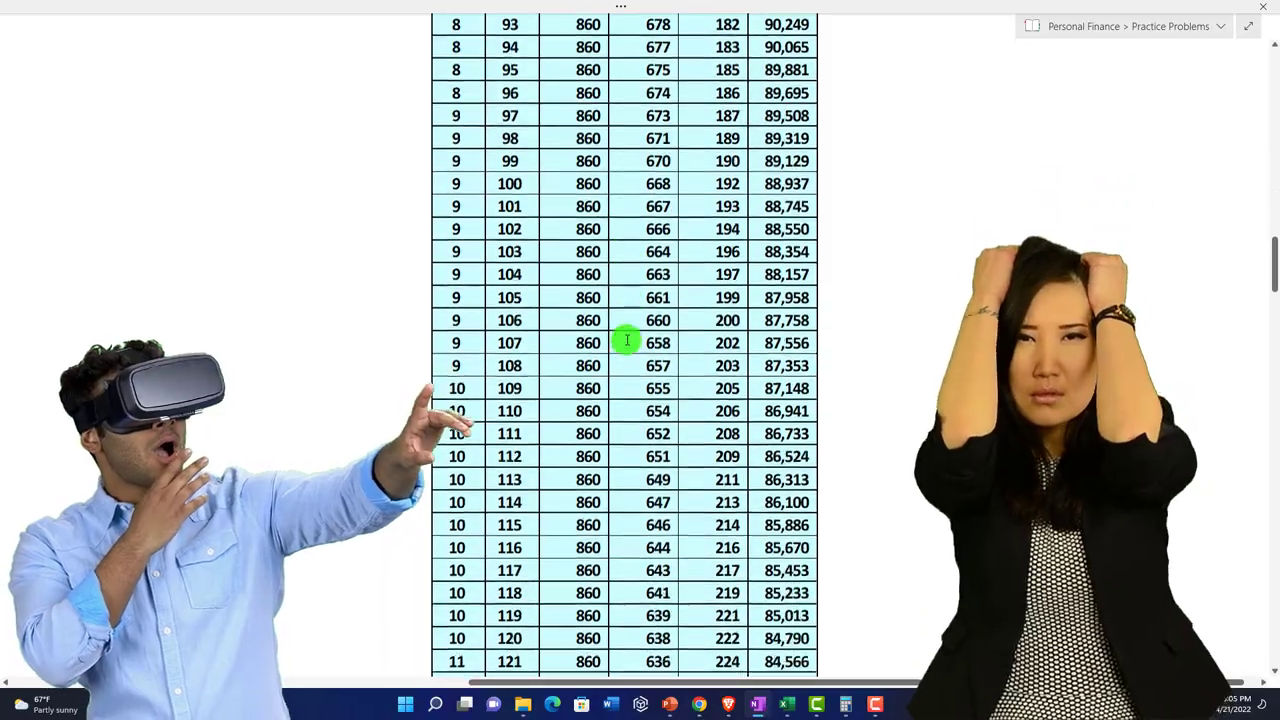
{"action": "scroll", "coordinate": [627, 341], "scroll_direction": "down", "scroll_amount": 12}
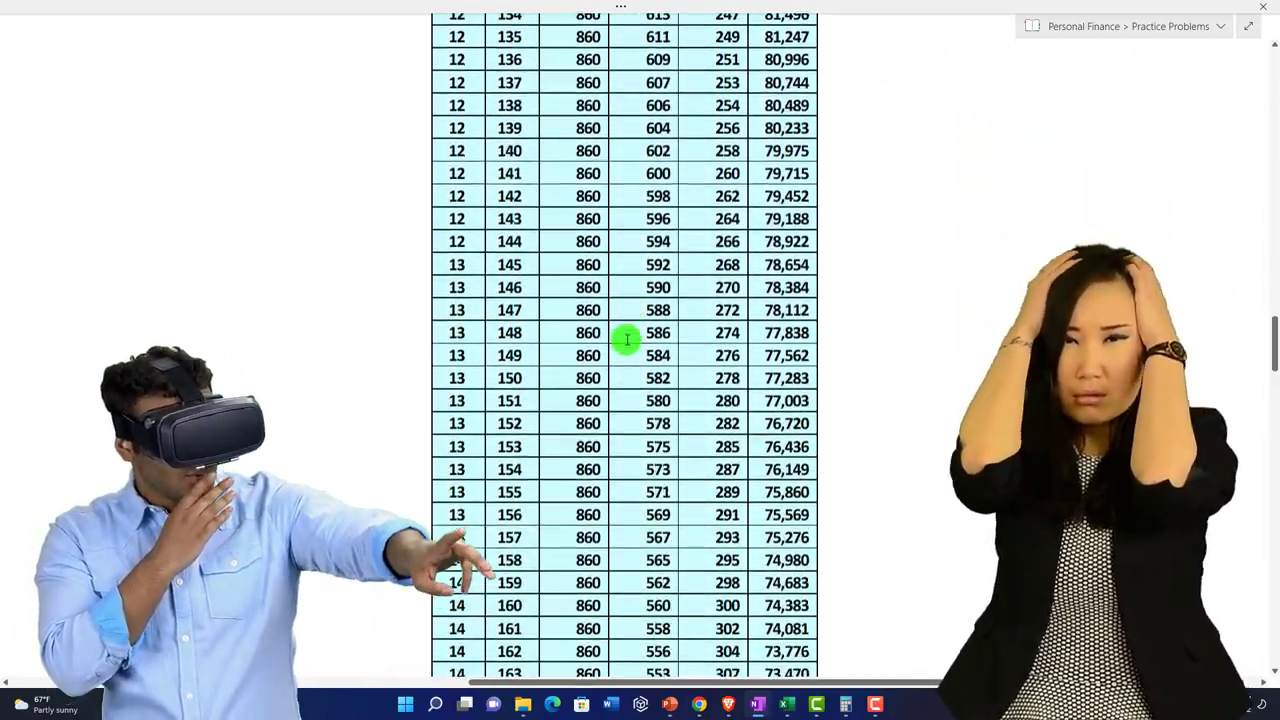
{"action": "scroll", "coordinate": [627, 341], "scroll_direction": "down", "scroll_amount": 12}
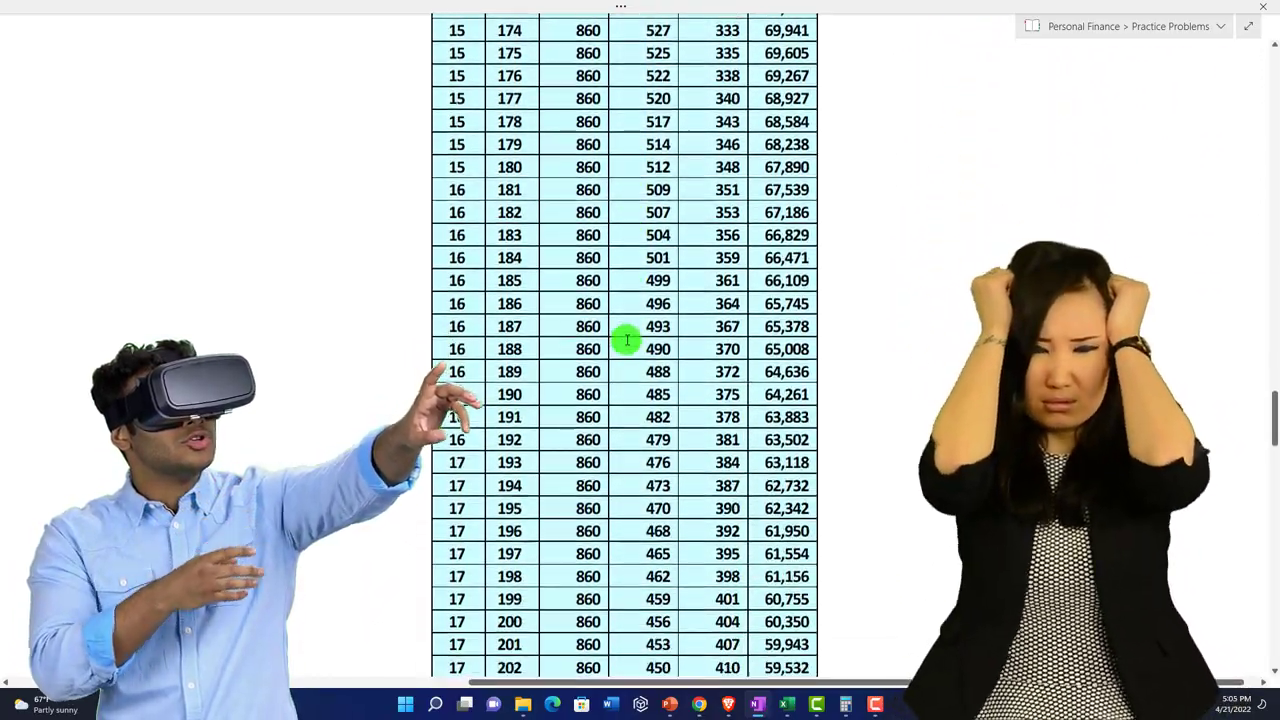
{"action": "scroll", "coordinate": [627, 341], "scroll_direction": "down", "scroll_amount": 12}
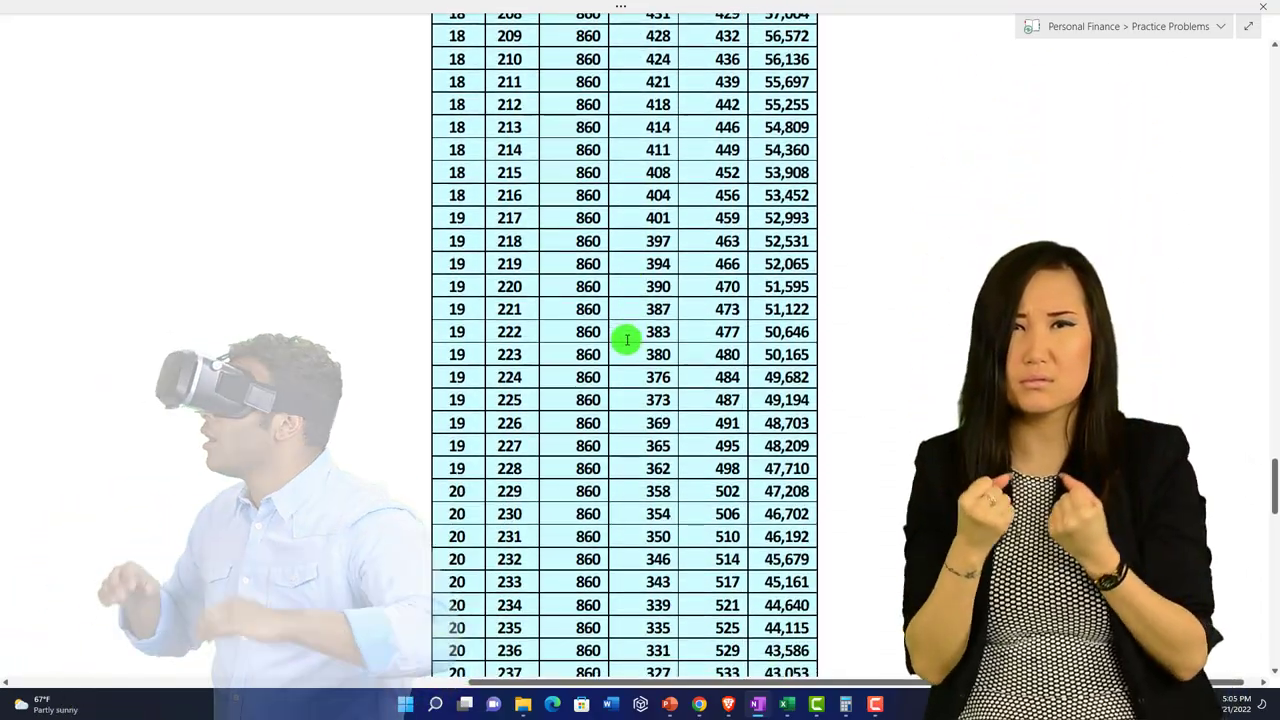
{"action": "scroll", "coordinate": [627, 341], "scroll_direction": "down", "scroll_amount": 16}
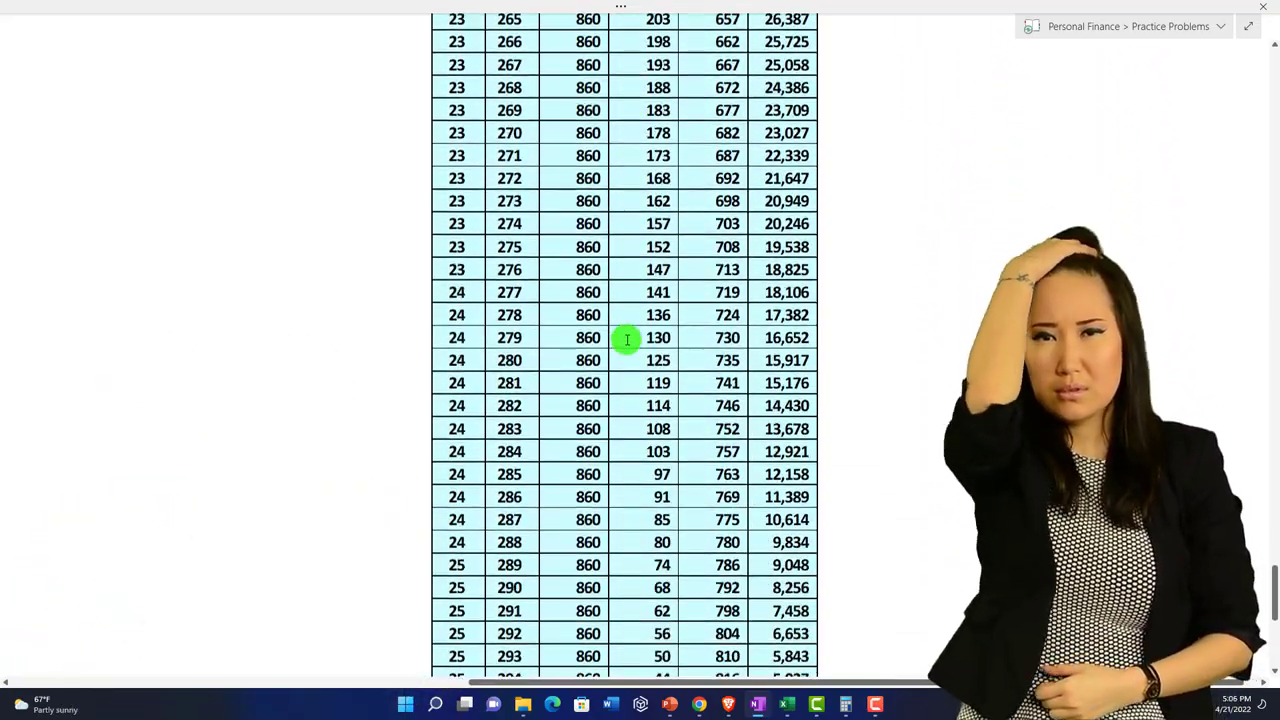
{"action": "scroll", "coordinate": [627, 341], "scroll_direction": "down", "scroll_amount": 6}
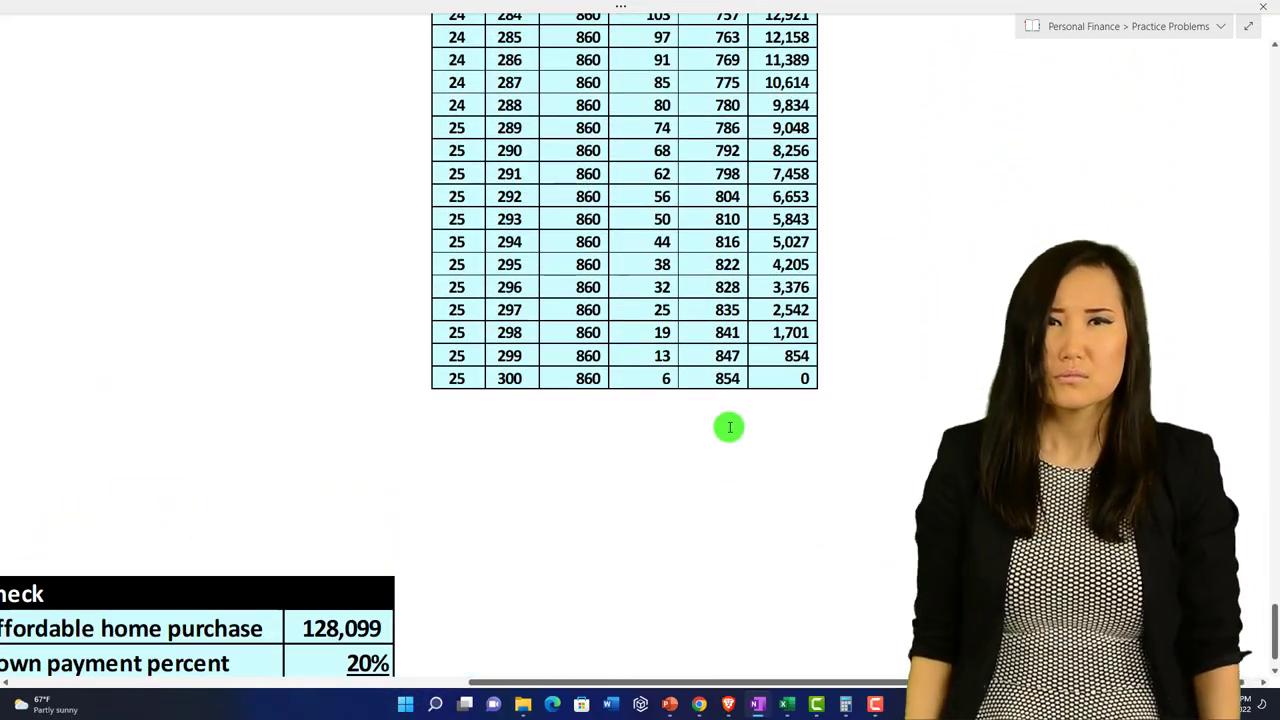
{"action": "scroll", "coordinate": [740, 430], "scroll_direction": "down", "scroll_amount": 2}
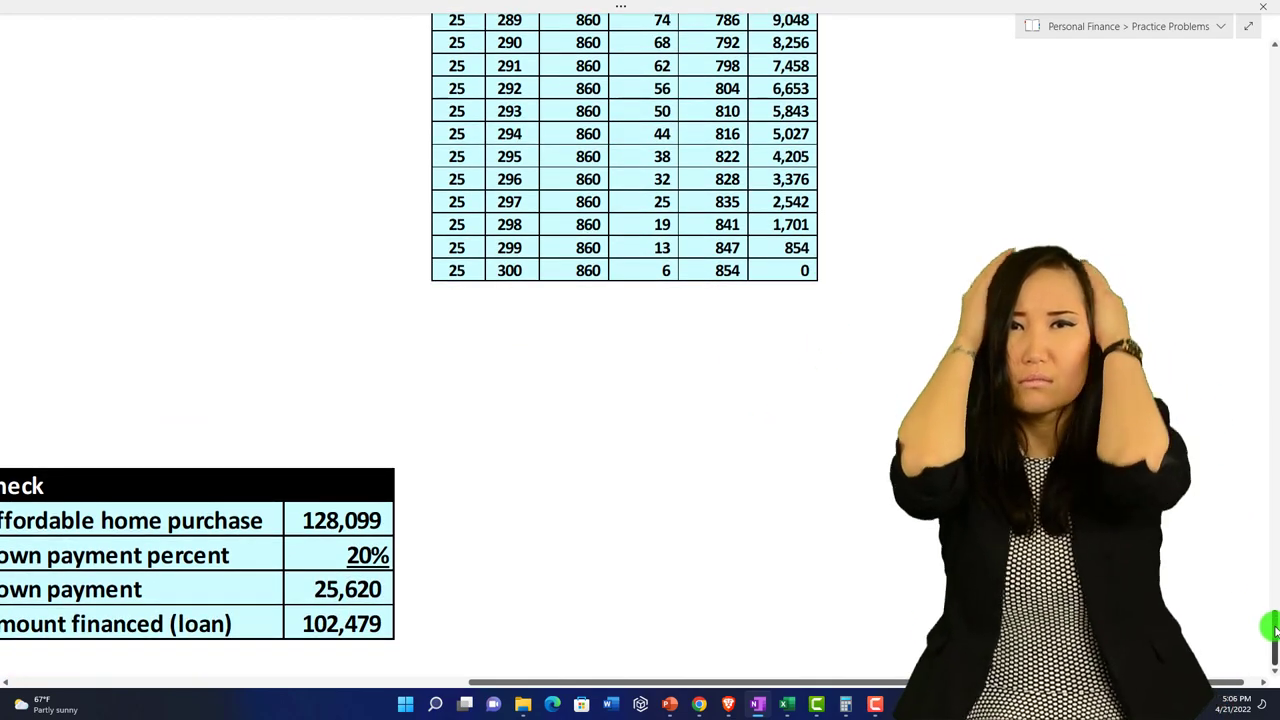
{"action": "left_click_drag", "start_coordinate": [1273, 628], "coordinate": [1270, 60]}
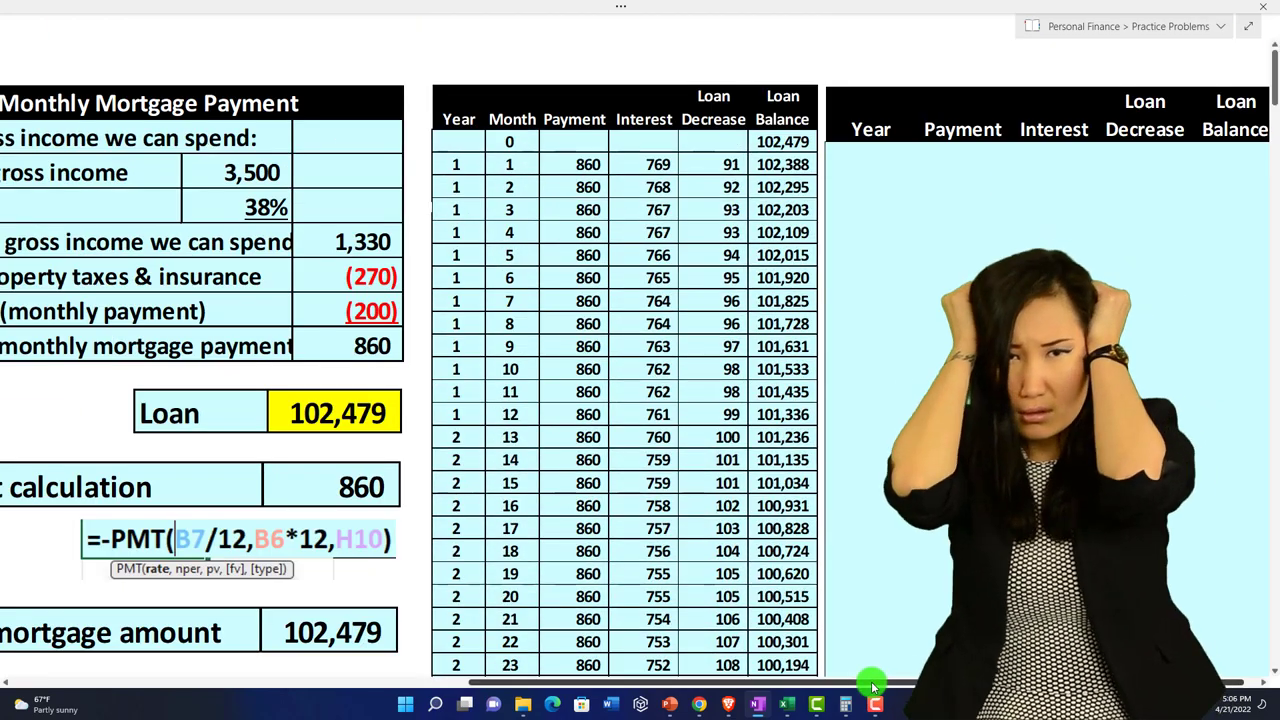
{"action": "left_click_drag", "start_coordinate": [872, 687], "coordinate": [883, 687]}
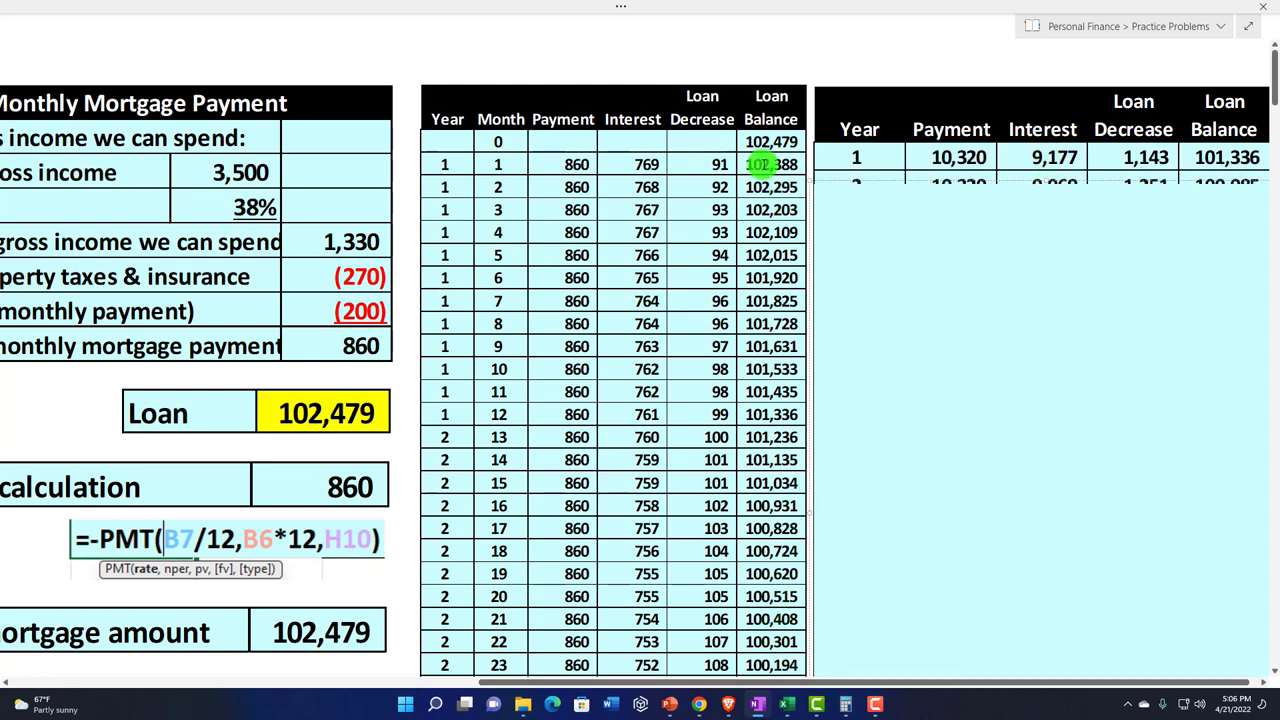
Step: Calculate a $102,479 loan at 9% over 25 years in the online Loan Calculator
{"action": "left_click", "coordinate": [728, 704]}
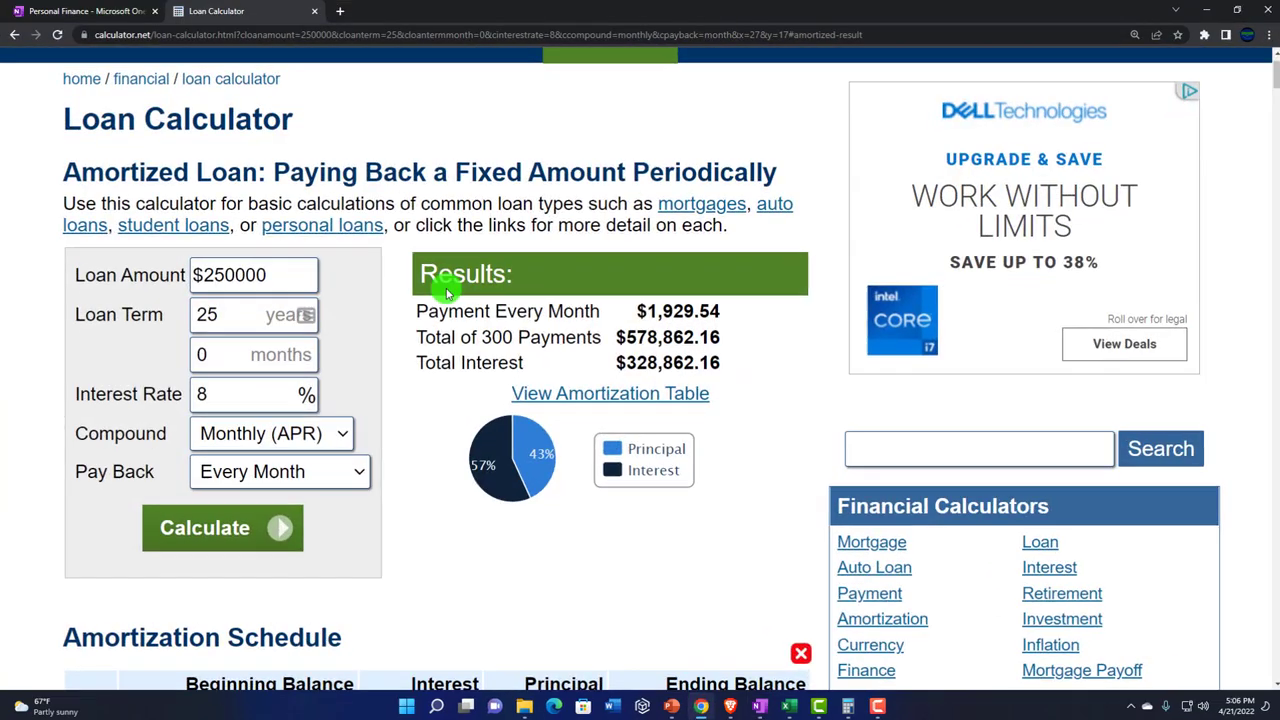
{"action": "left_click_drag", "start_coordinate": [300, 276], "coordinate": [135, 270]}
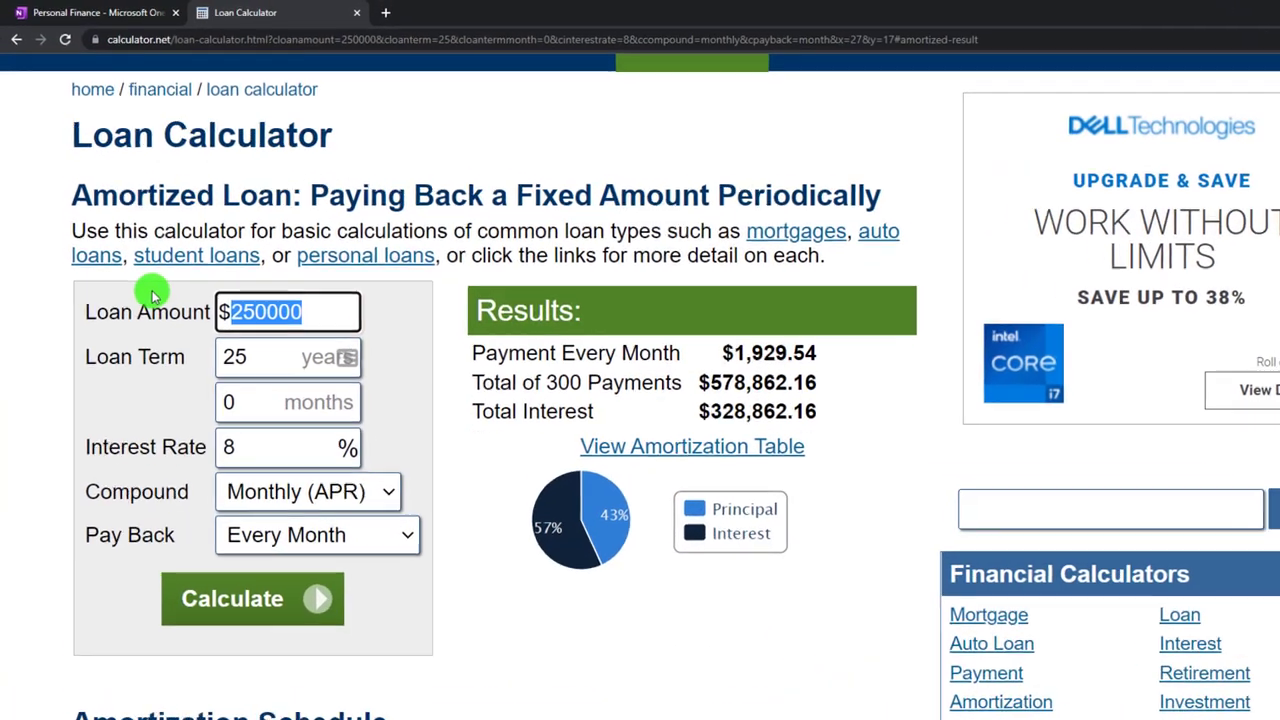
{"action": "type", "text": "102479"}
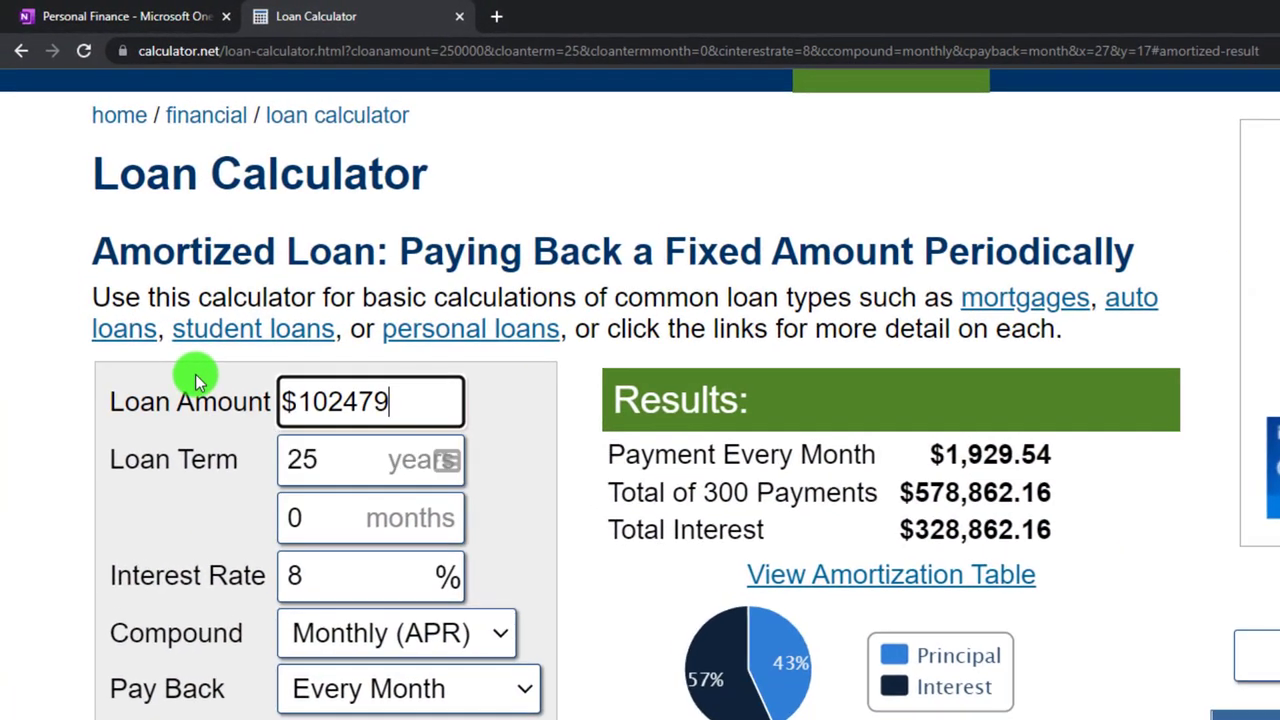
{"action": "key", "text": "Tab"}
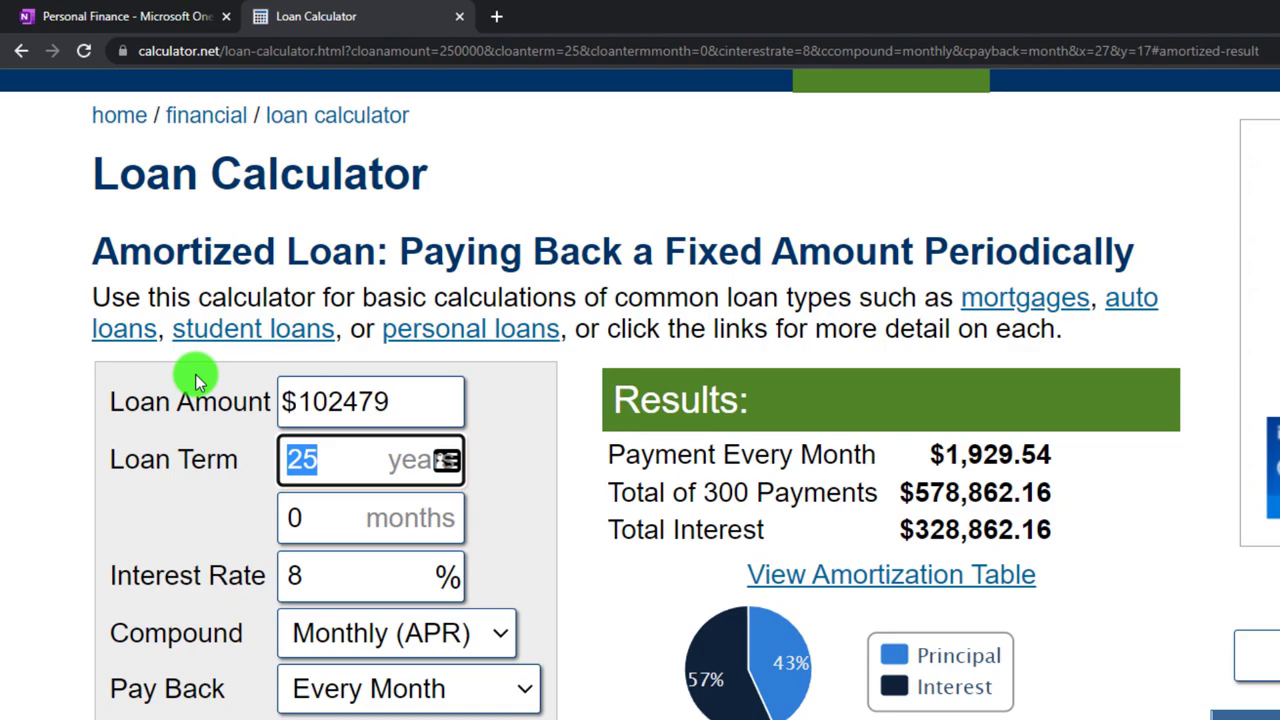
{"action": "key", "text": "Tab"}
{"action": "key", "text": "Tab"}
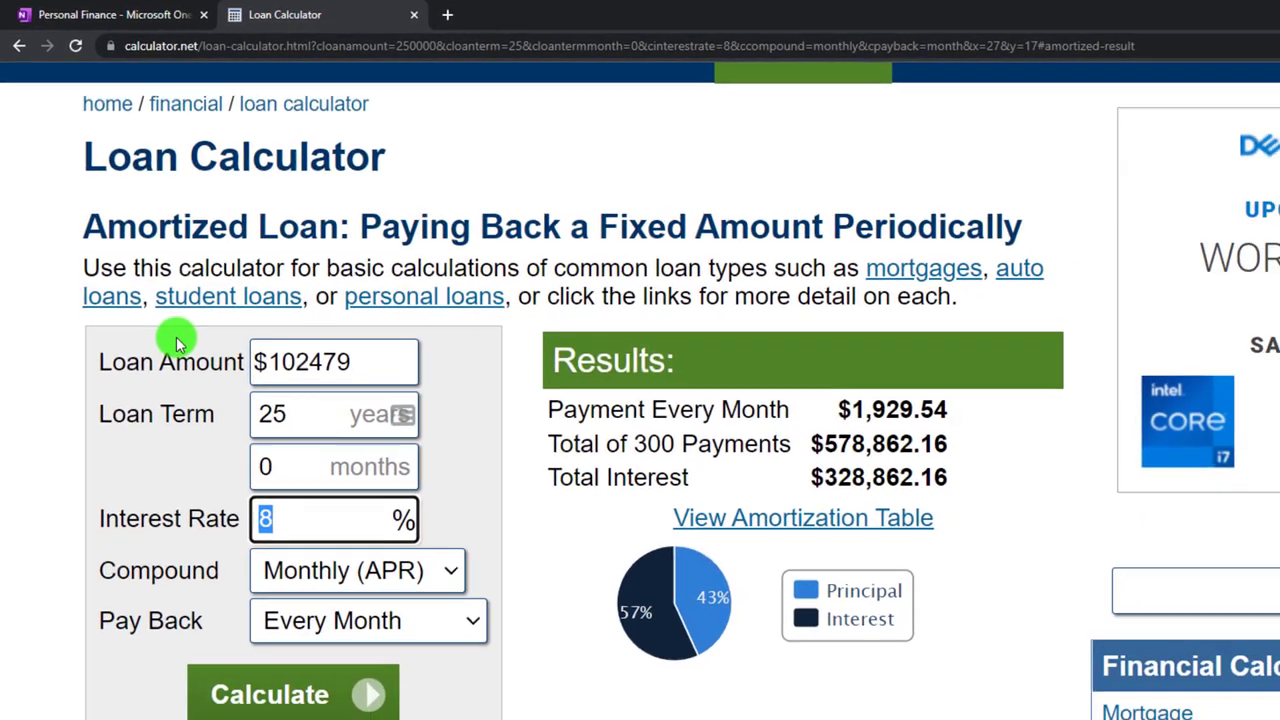
{"action": "type", "text": "9"}
{"action": "key", "text": "Tab"}
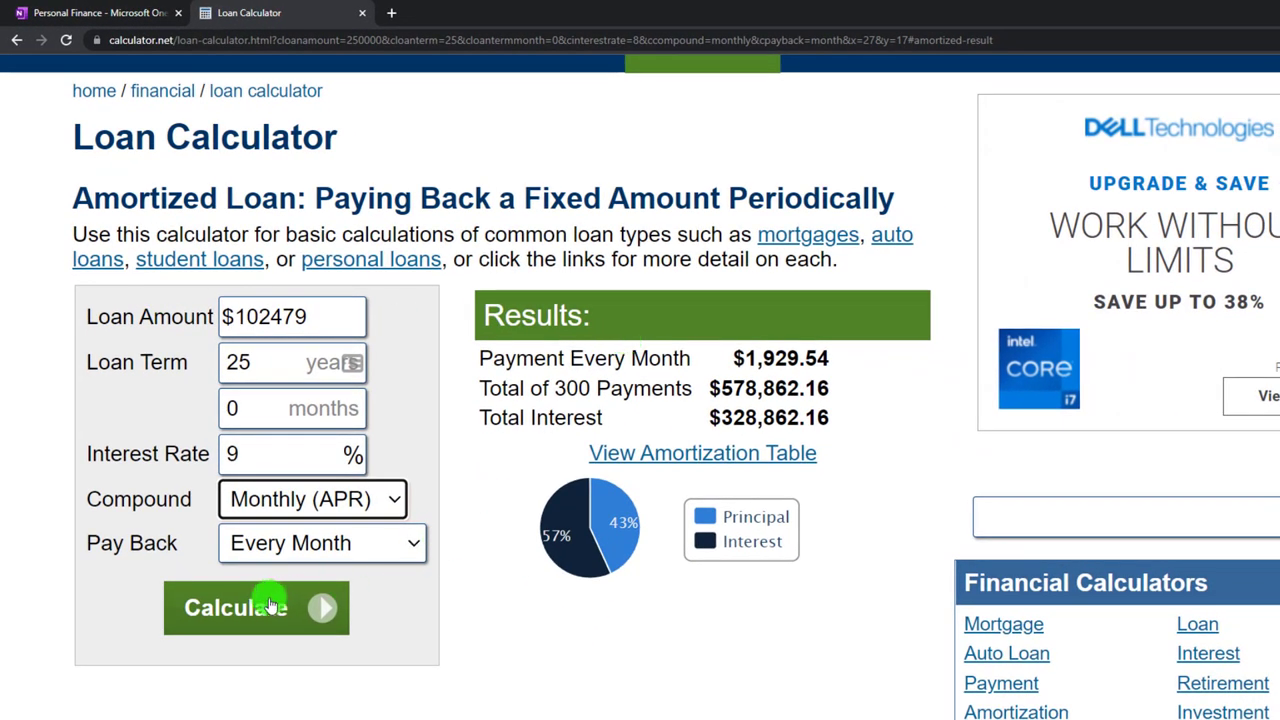
{"action": "left_click", "coordinate": [270, 605]}
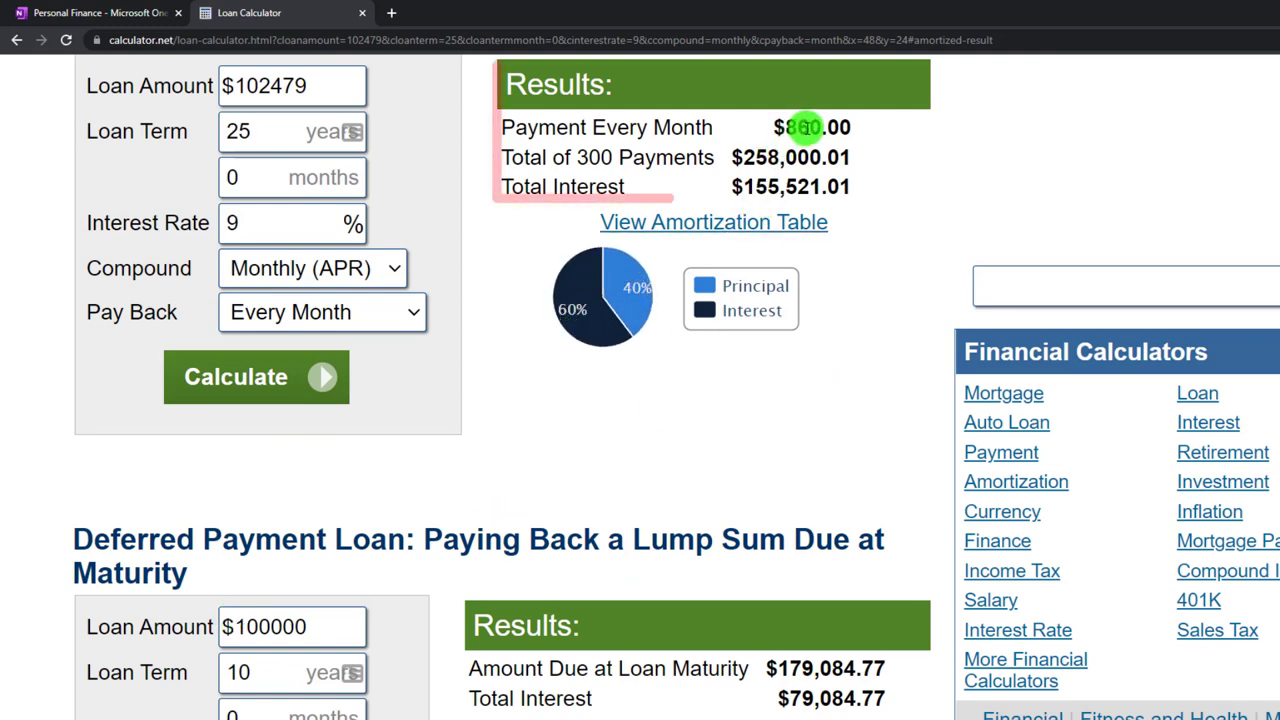
Step: Show the loan's amortization schedule and check the $860 payment and $101,335.71 year-one balance
{"action": "left_click", "coordinate": [716, 222]}
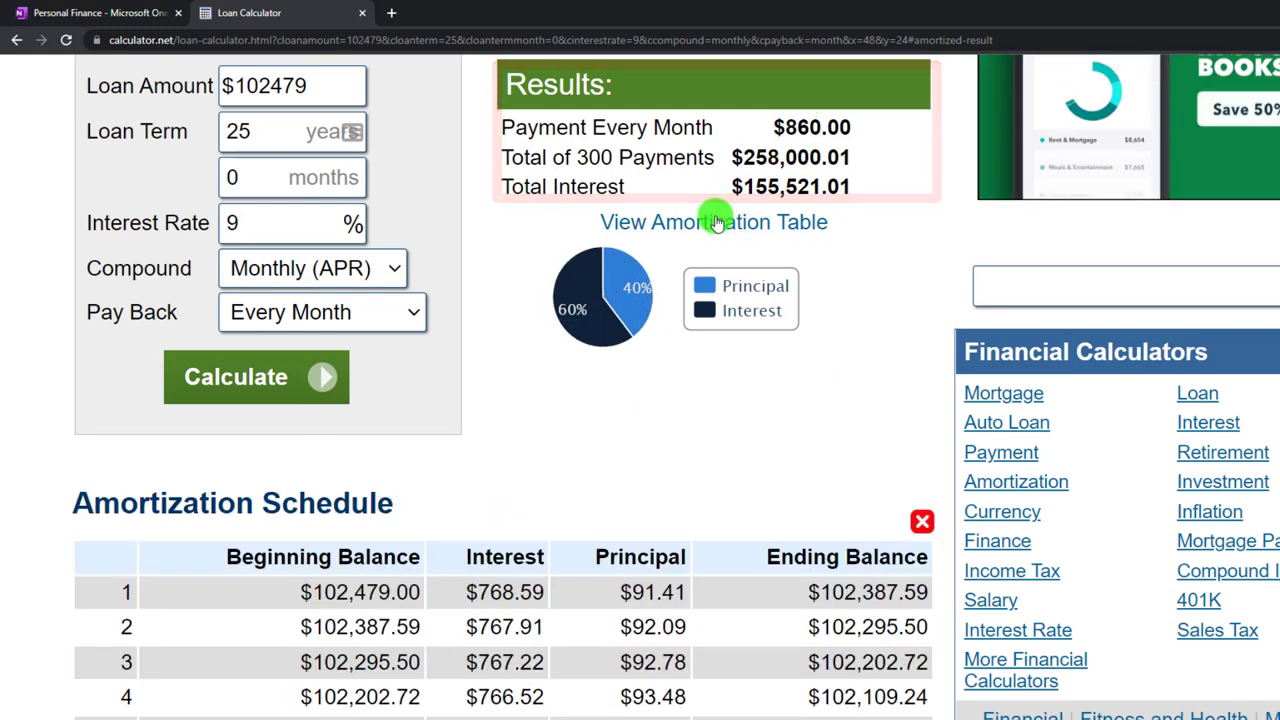
{"action": "scroll", "coordinate": [663, 277], "scroll_direction": "down", "scroll_amount": 3}
{"action": "scroll", "coordinate": [528, 535], "scroll_direction": "down", "scroll_amount": 1}
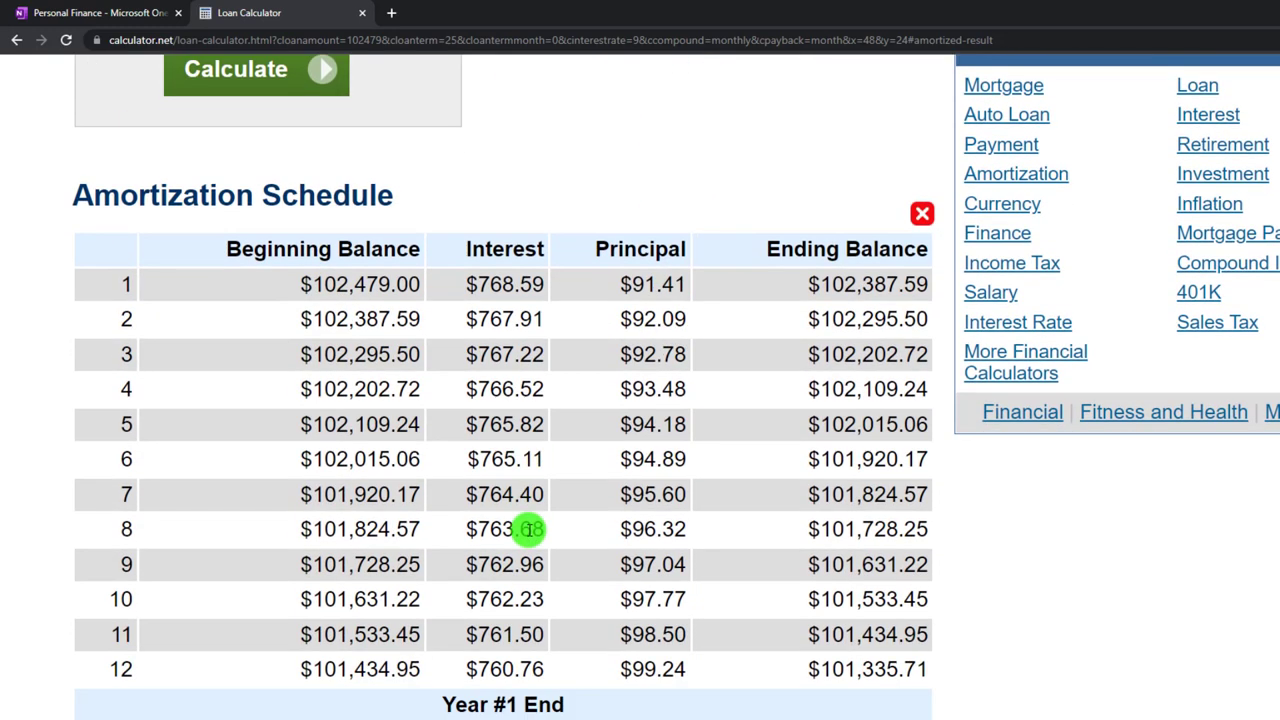
{"action": "scroll", "coordinate": [530, 529], "scroll_direction": "down", "scroll_amount": 1}
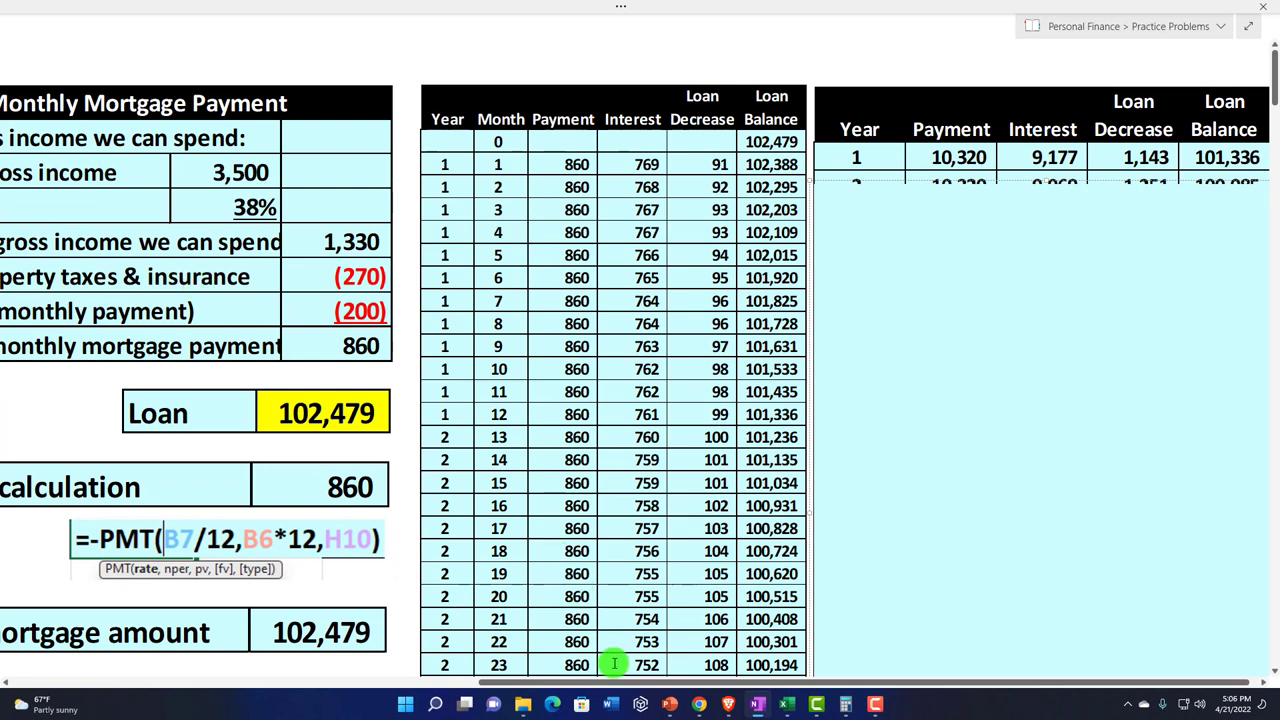
Step: Slide the cyan cover down to reveal the annual table's year rows, from year 2 onward
{"action": "scroll", "coordinate": [648, 686], "scroll_direction": "right", "scroll_amount": 1}
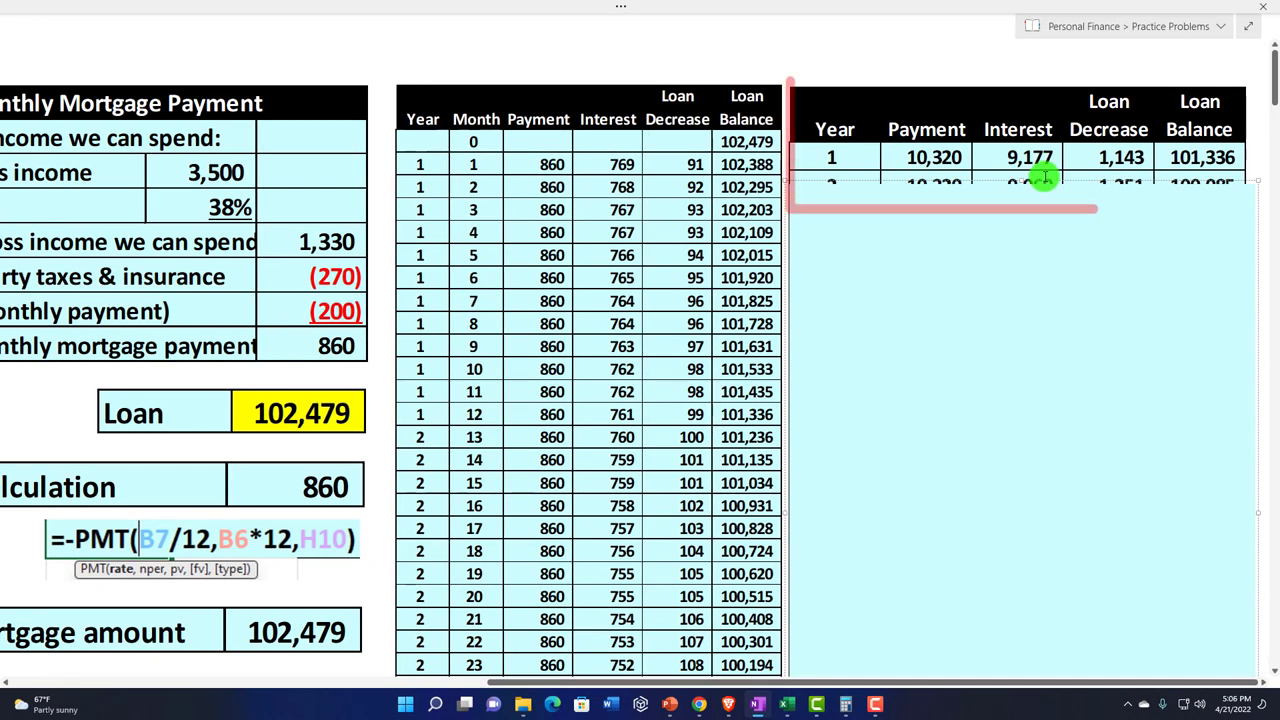
{"action": "left_click_drag", "start_coordinate": [1021, 180], "coordinate": [1021, 207]}
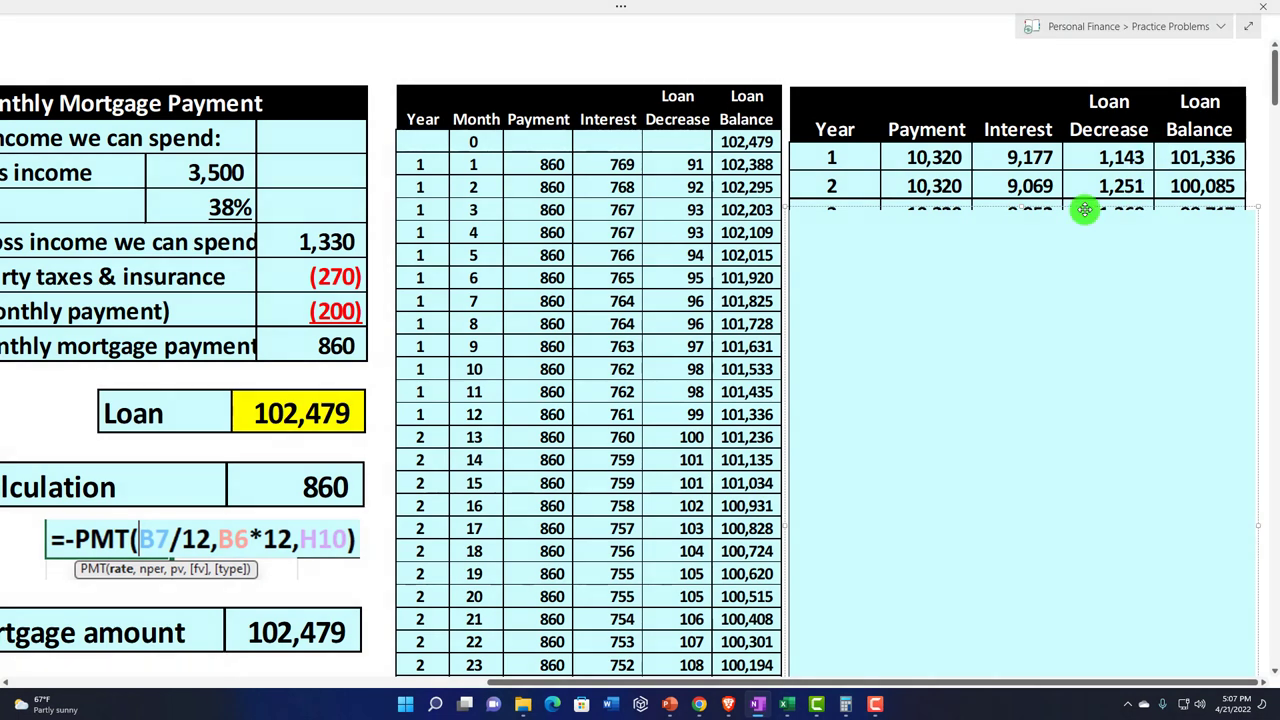
{"action": "left_click_drag", "start_coordinate": [1028, 208], "coordinate": [1046, 420]}
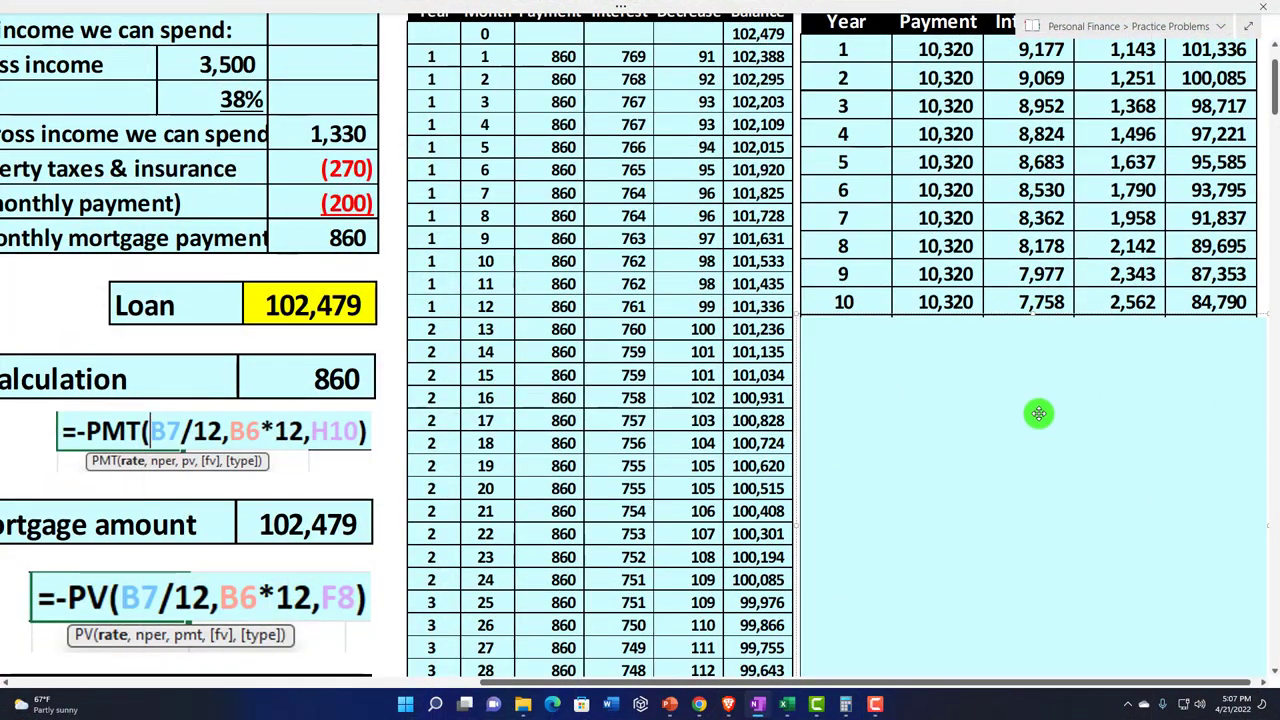
{"action": "scroll", "coordinate": [1038, 402], "scroll_direction": "down", "scroll_amount": 5}
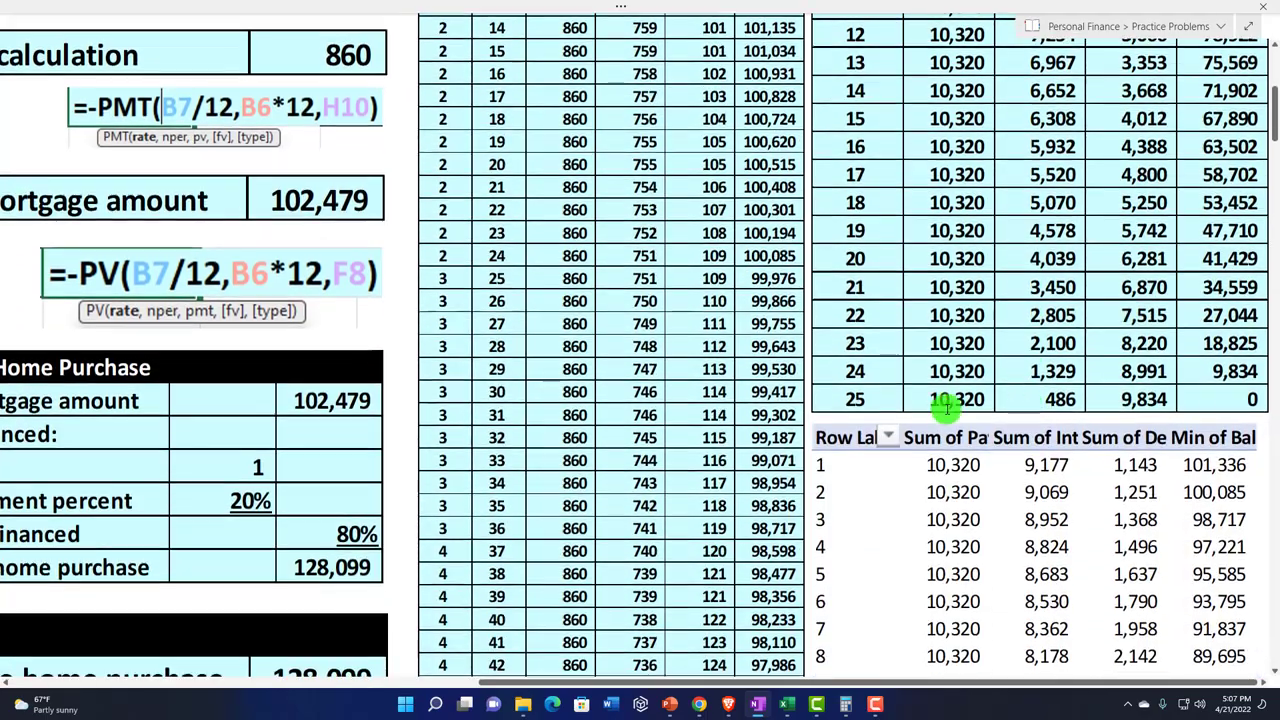
{"action": "scroll", "coordinate": [881, 380], "scroll_direction": "up", "scroll_amount": 8}
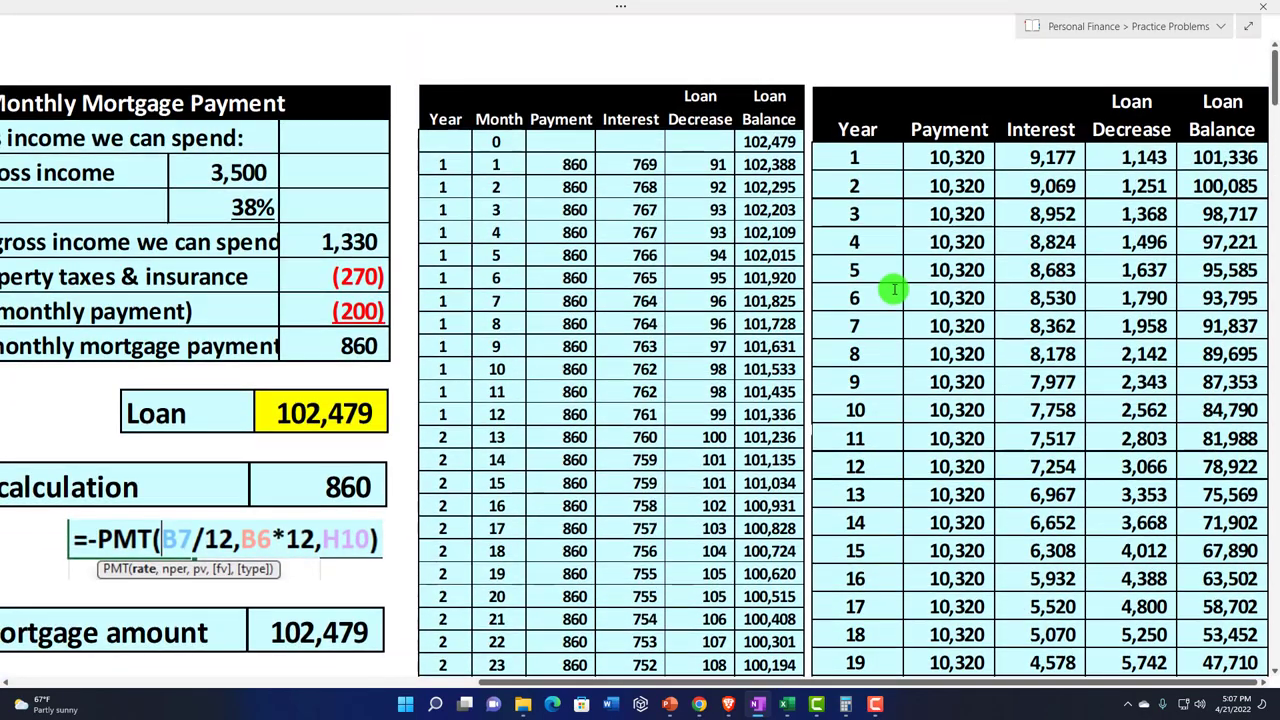
{"action": "scroll", "coordinate": [894, 303], "scroll_direction": "down", "scroll_amount": 10}
{"action": "scroll", "coordinate": [903, 337], "scroll_direction": "left", "scroll_amount": 1}
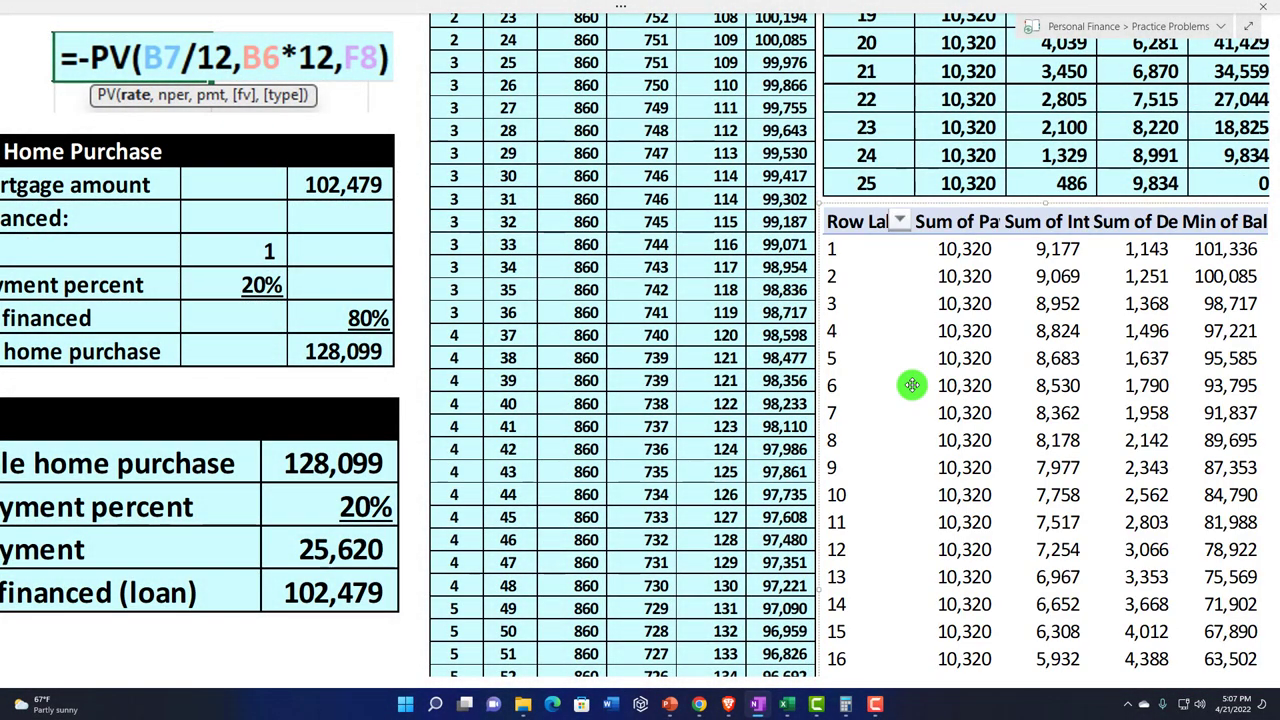
{"action": "scroll", "coordinate": [912, 385], "scroll_direction": "up", "scroll_amount": 10}
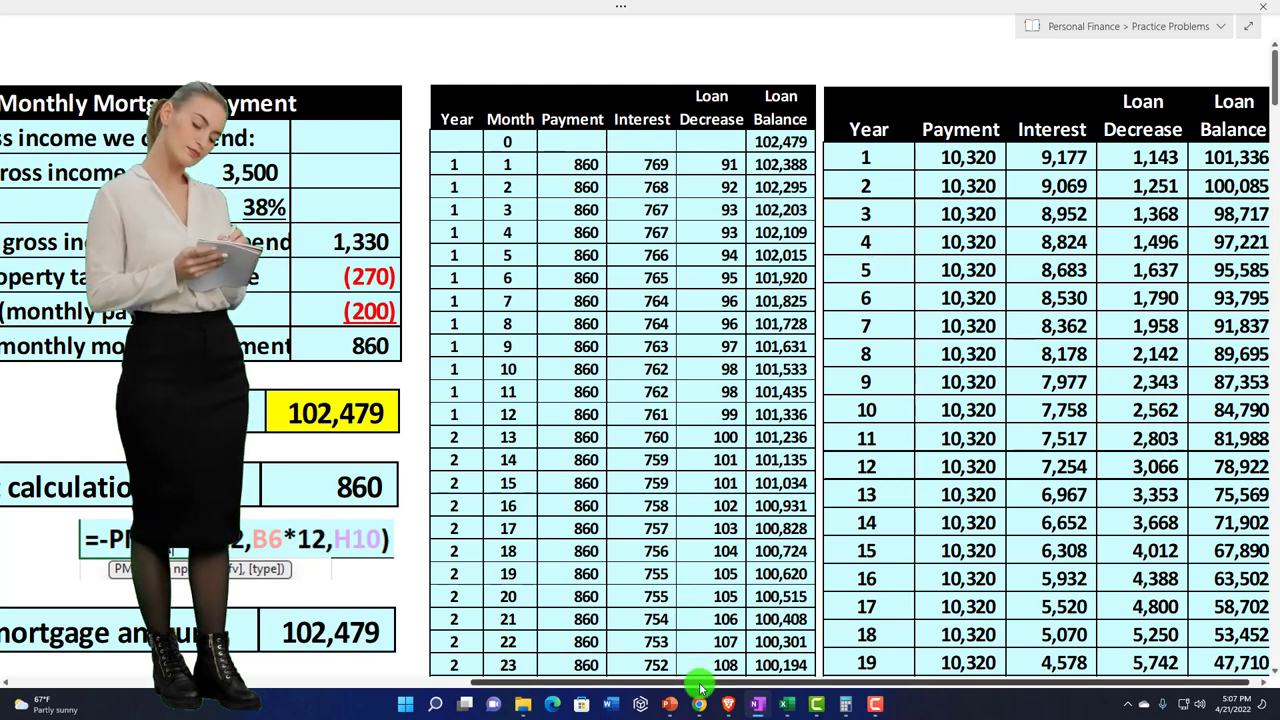
Step: Mark the purchase-price table's input values, 3,500 through 270, with red ink
{"action": "left_click_drag", "start_coordinate": [700, 688], "coordinate": [235, 655]}
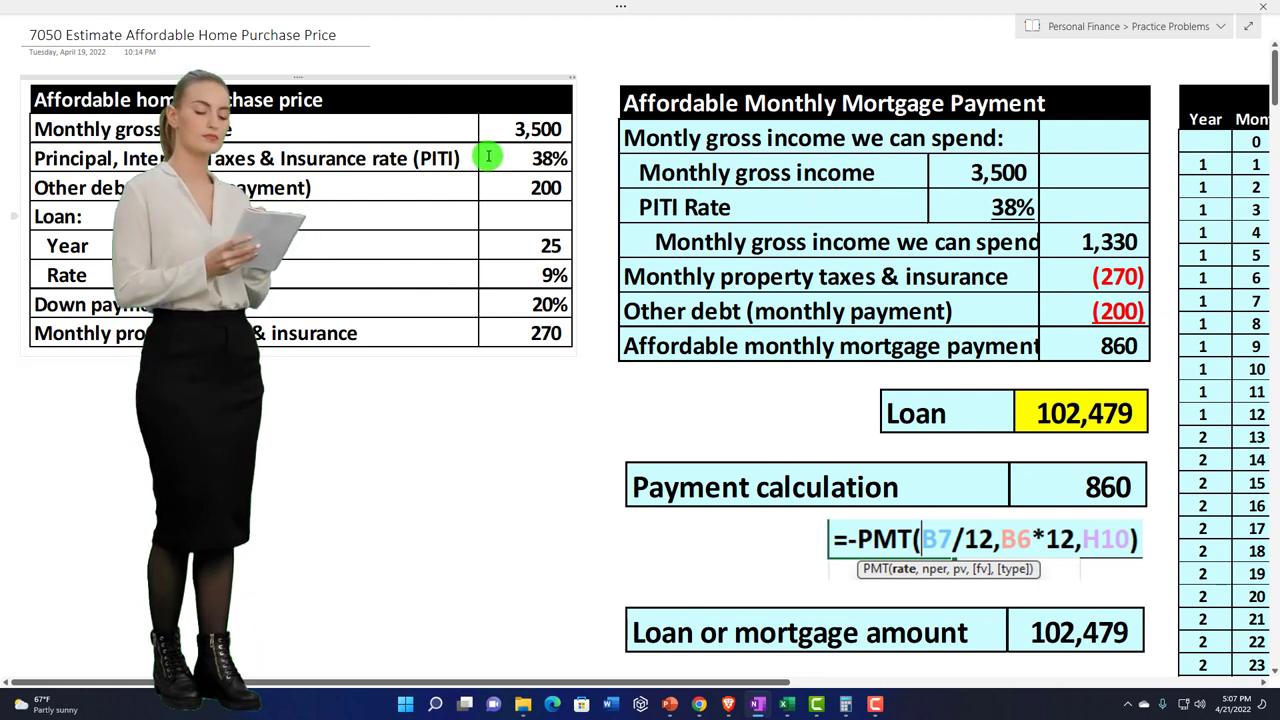
{"action": "mouse_move", "coordinate": [478, 82]}
{"action": "left_mouse_down"}
{"action": "mouse_move", "coordinate": [482, 330]}
{"action": "mouse_move", "coordinate": [478, 84]}
{"action": "left_mouse_up"}
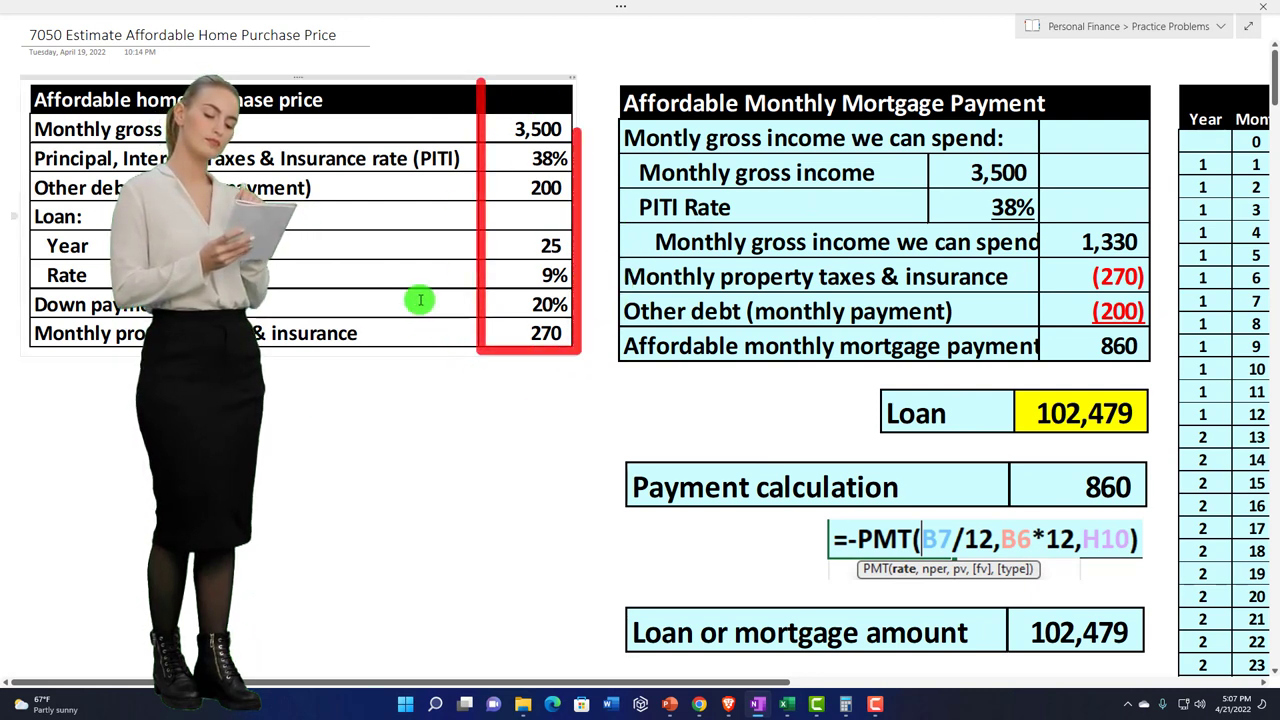